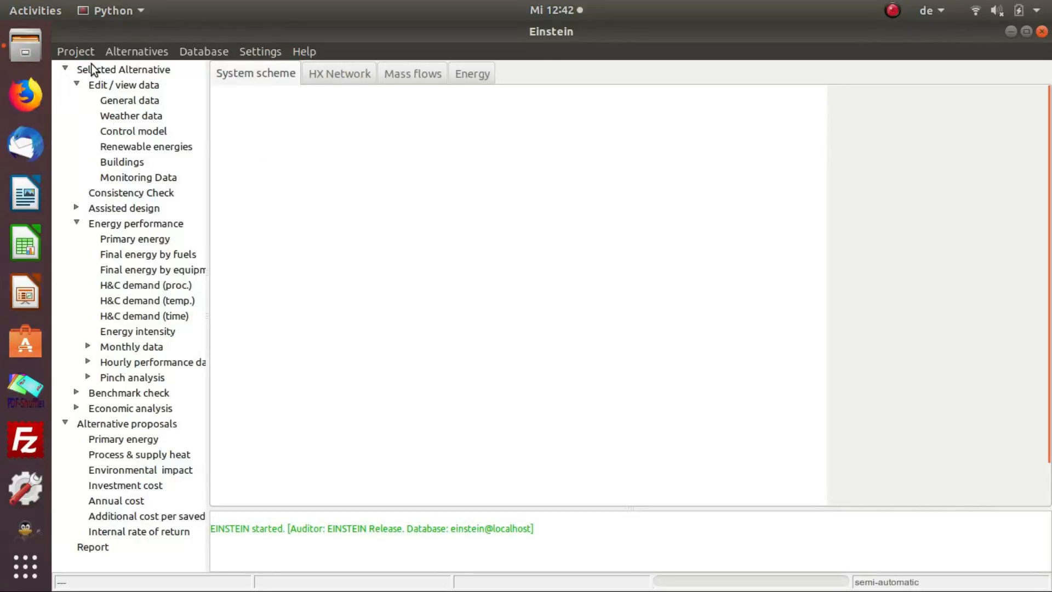
Create a new project named demoTFC
click(73, 54)
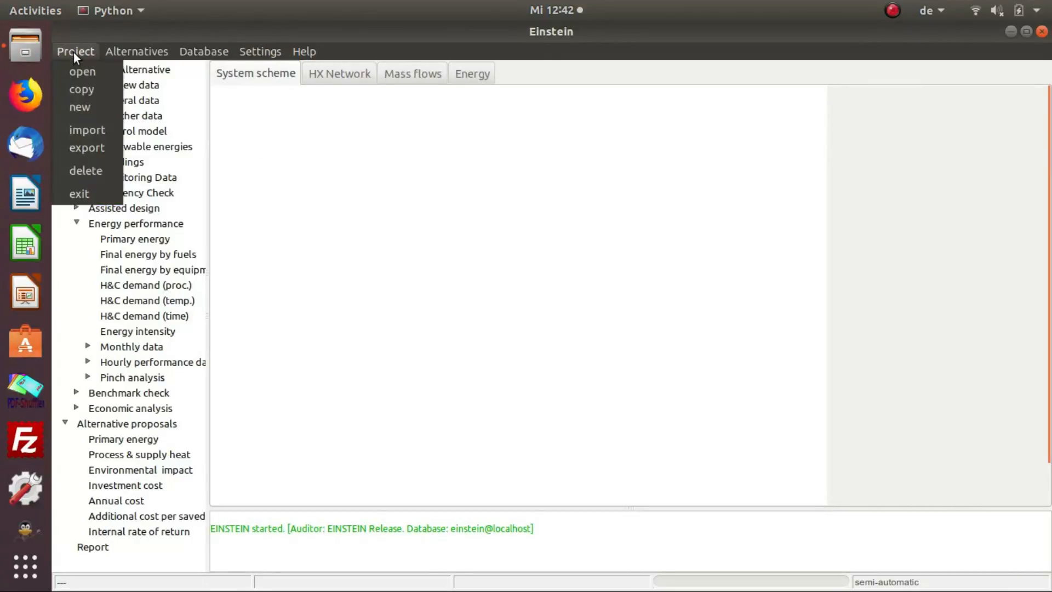
click(87, 106)
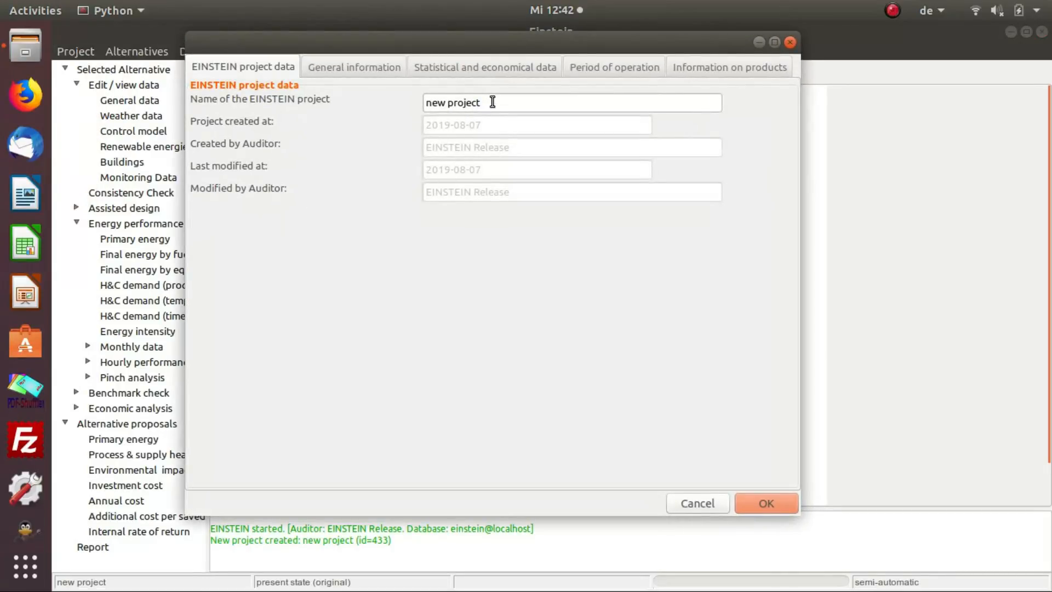
click(493, 102)
text(demoTFC)
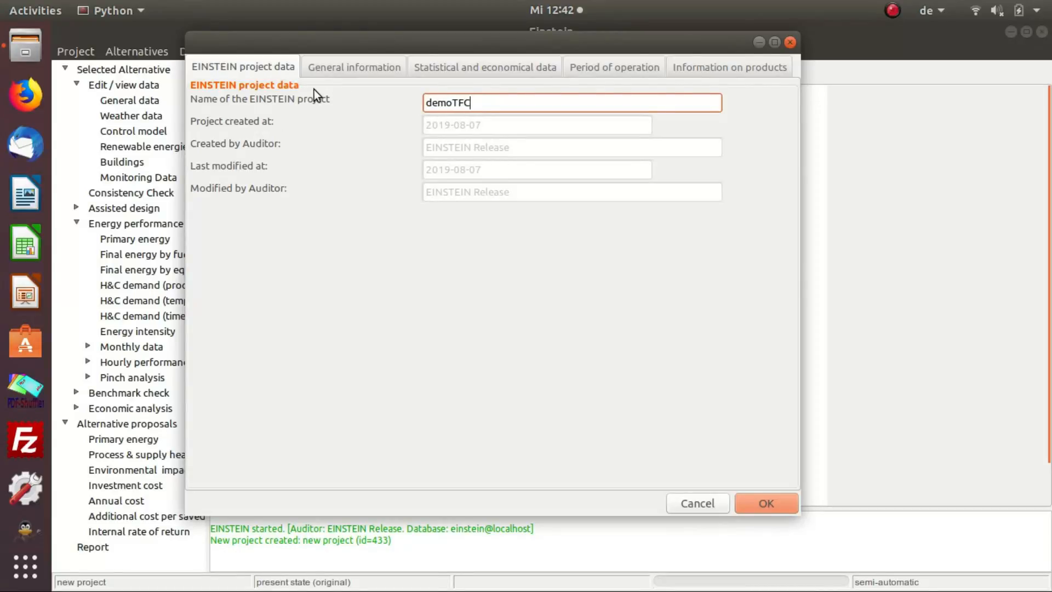
click(782, 505)
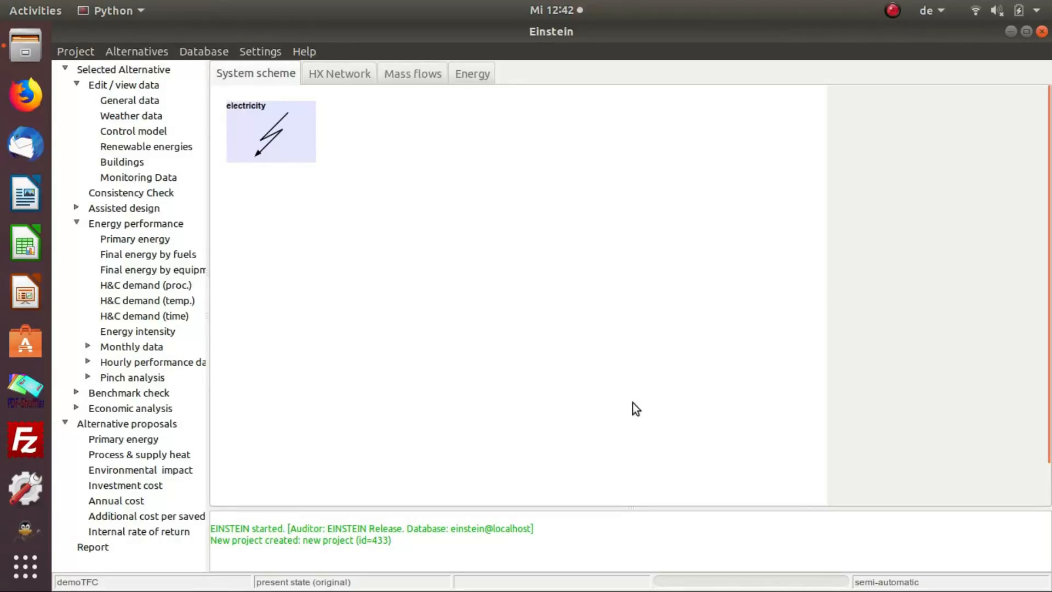
In the project's general data, set the period of operation to 12 hours per working day, 1 shift and 365 days per year
click(144, 103)
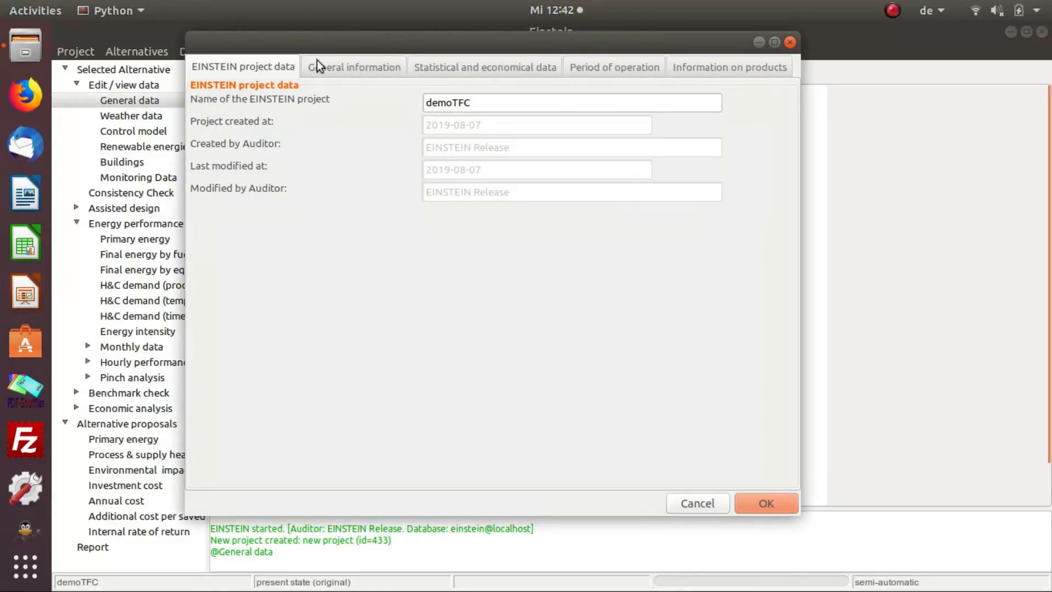
click(613, 67)
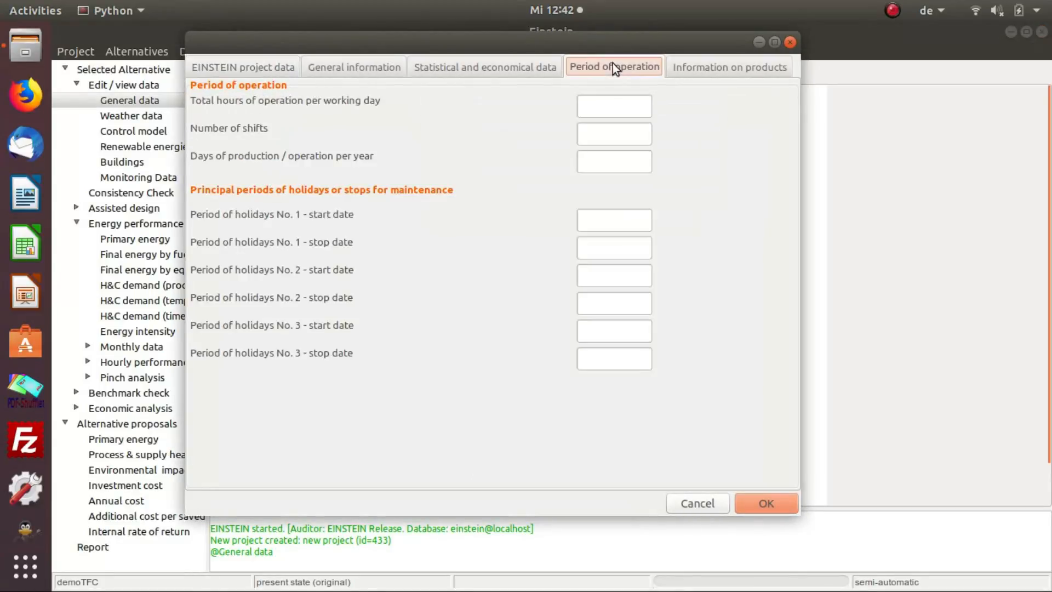
click(622, 105)
text(12)
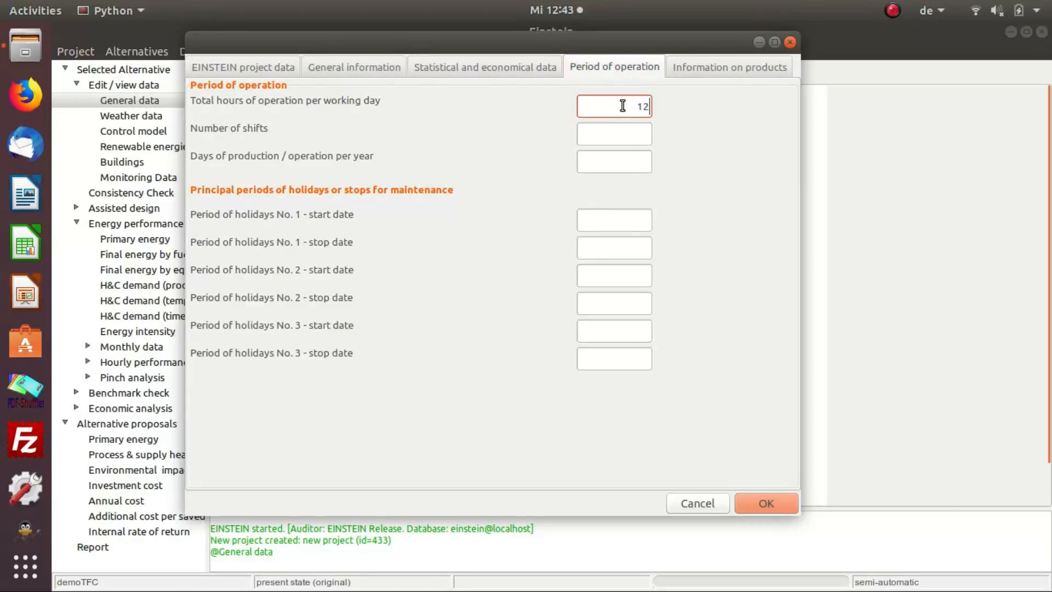
click(624, 136)
text(1)
click(635, 160)
text(365)
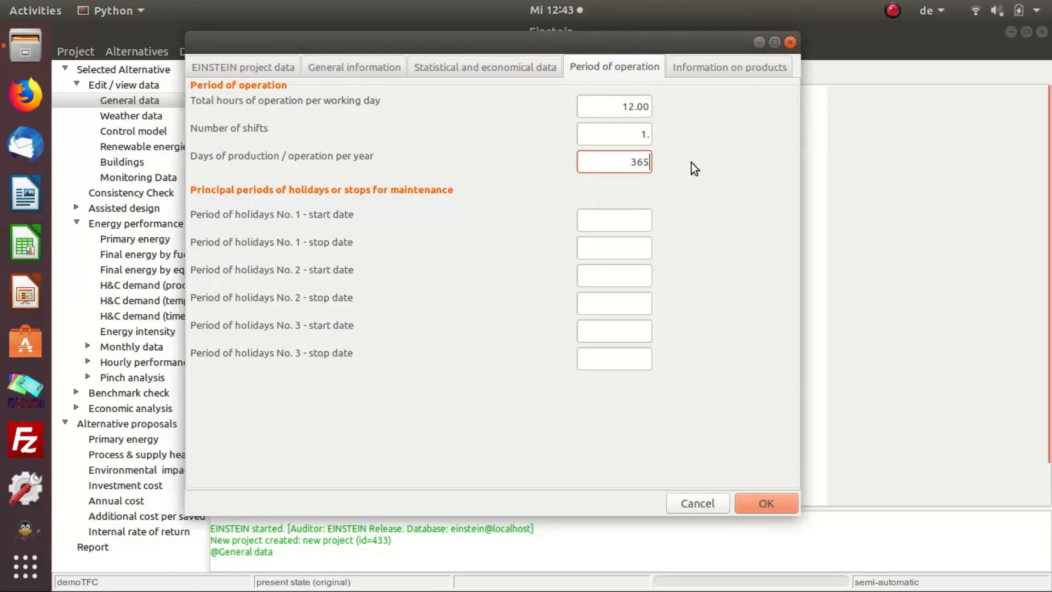
Enter a product of type "some product" in the product information and save the general data without entering additional products
click(730, 68)
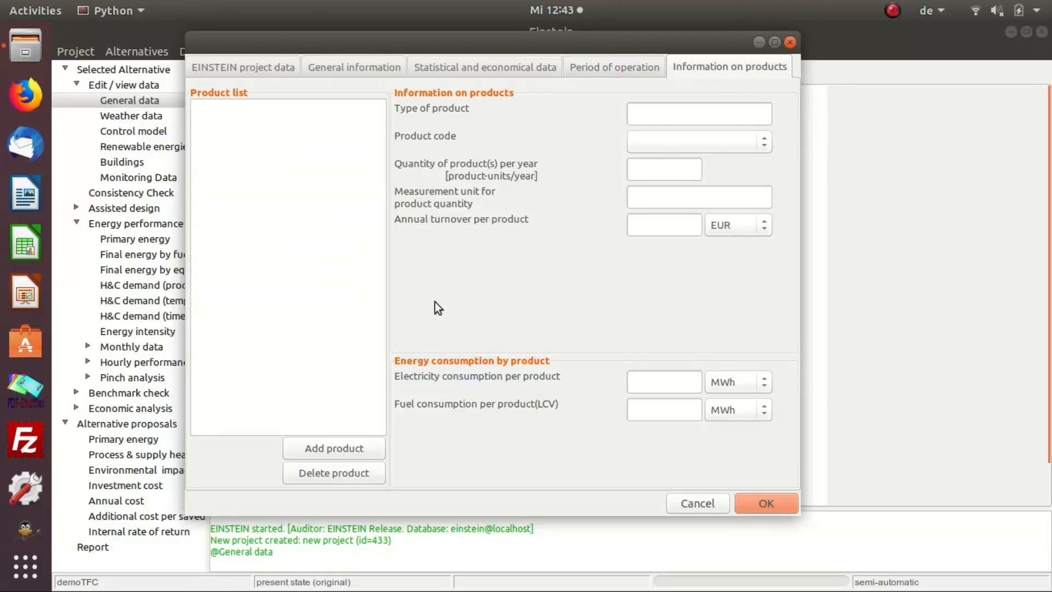
click(340, 449)
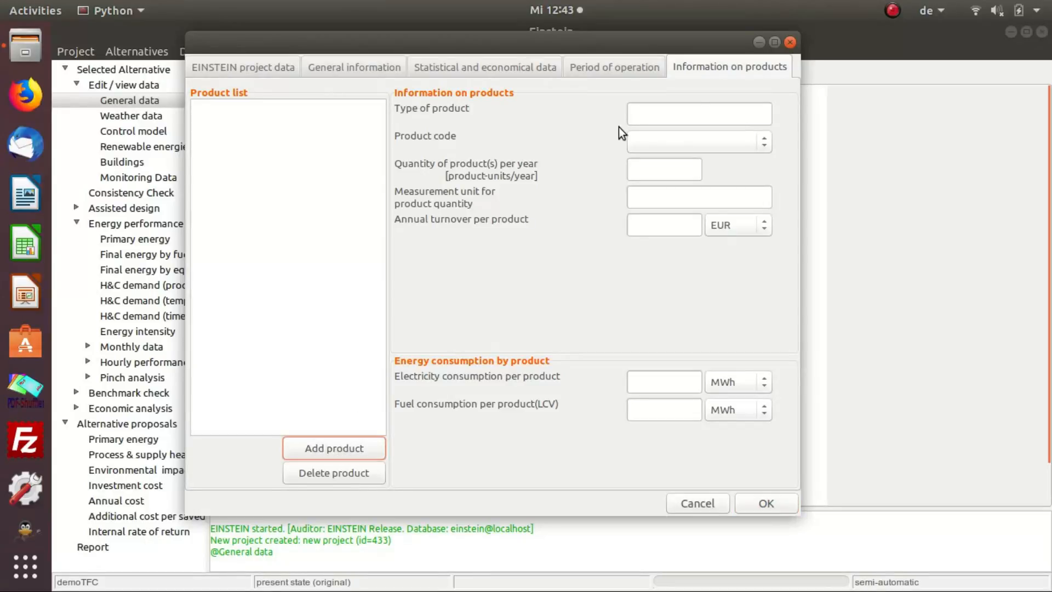
click(706, 119)
text(some product)
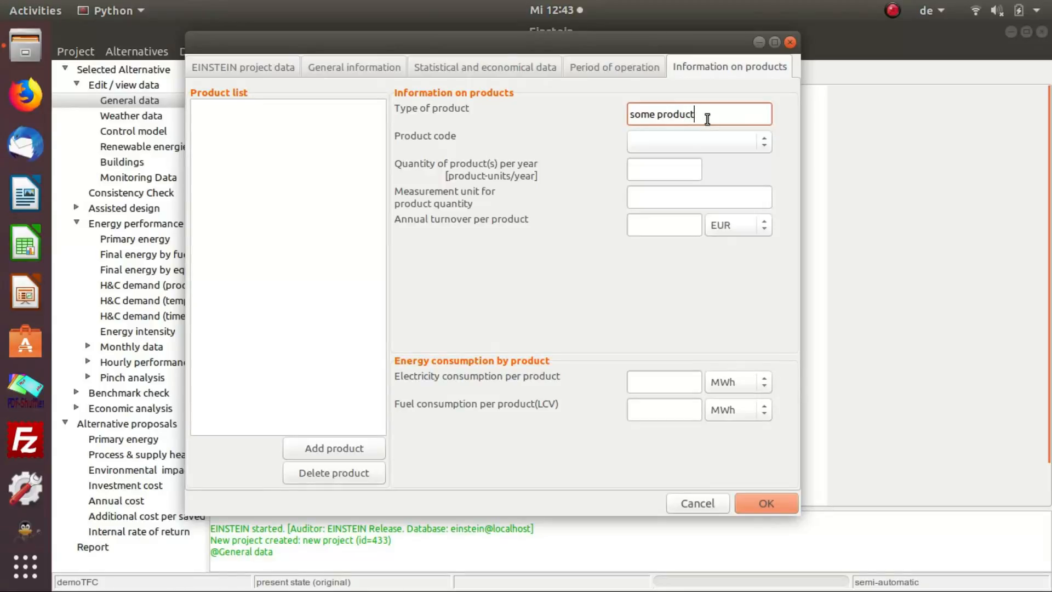
click(765, 496)
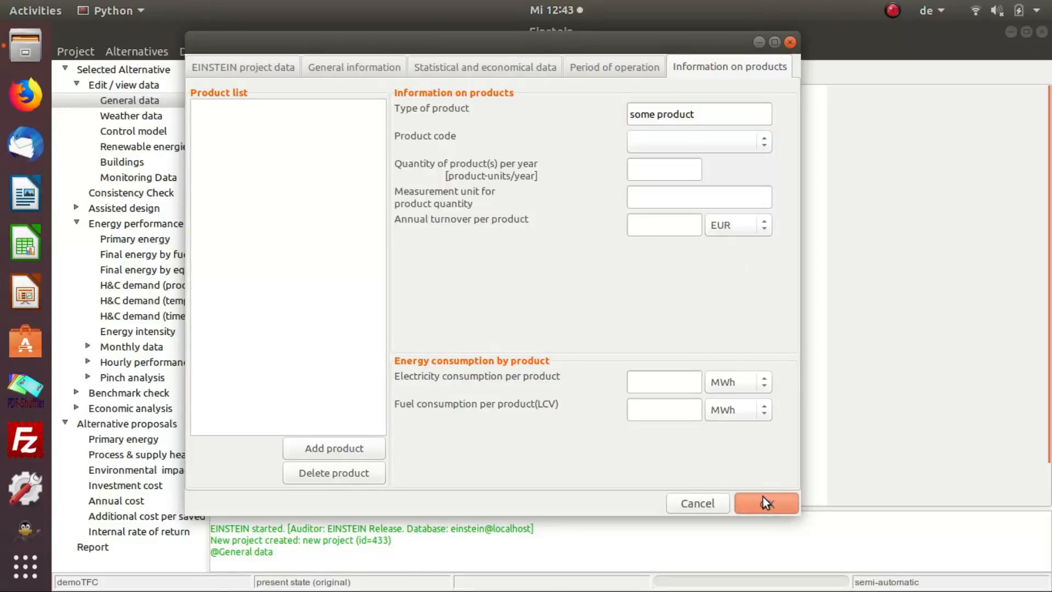
click(553, 333)
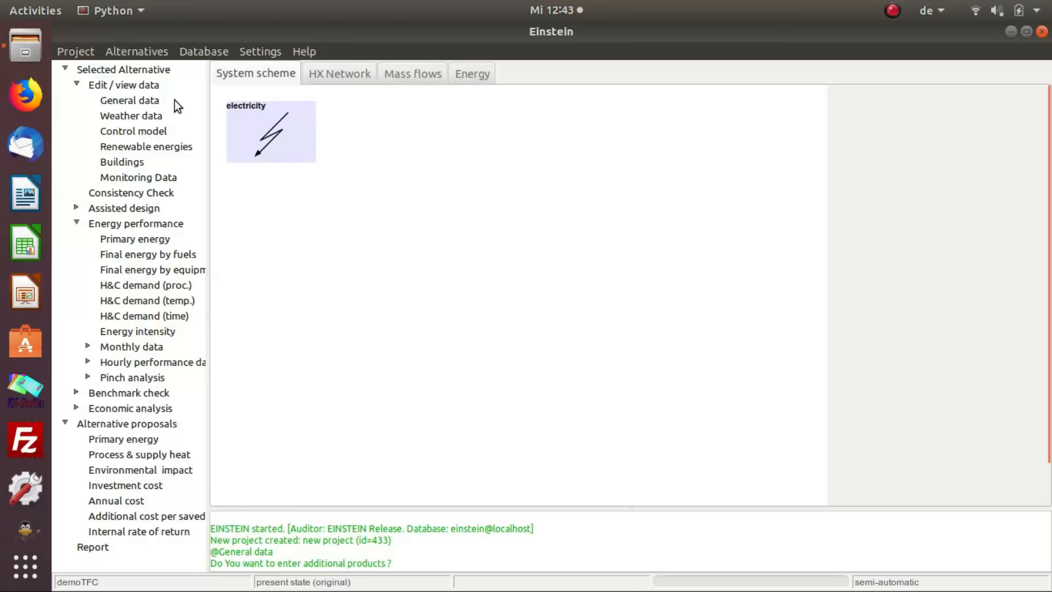
Set the yearly OM heat cold cost to 0 EUR in the statistical and economical data and save the general data
click(174, 100)
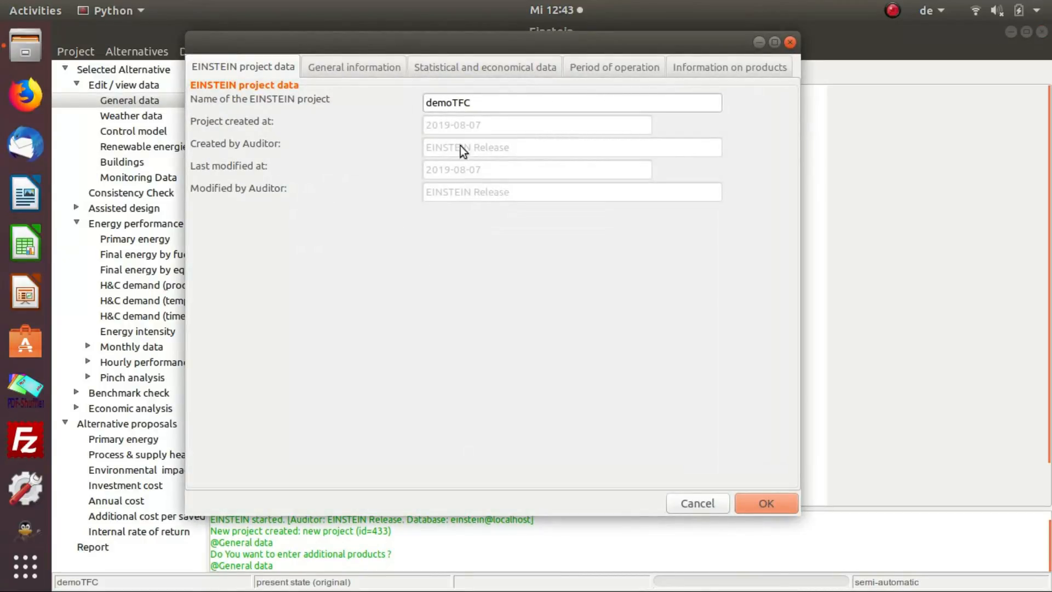
click(481, 68)
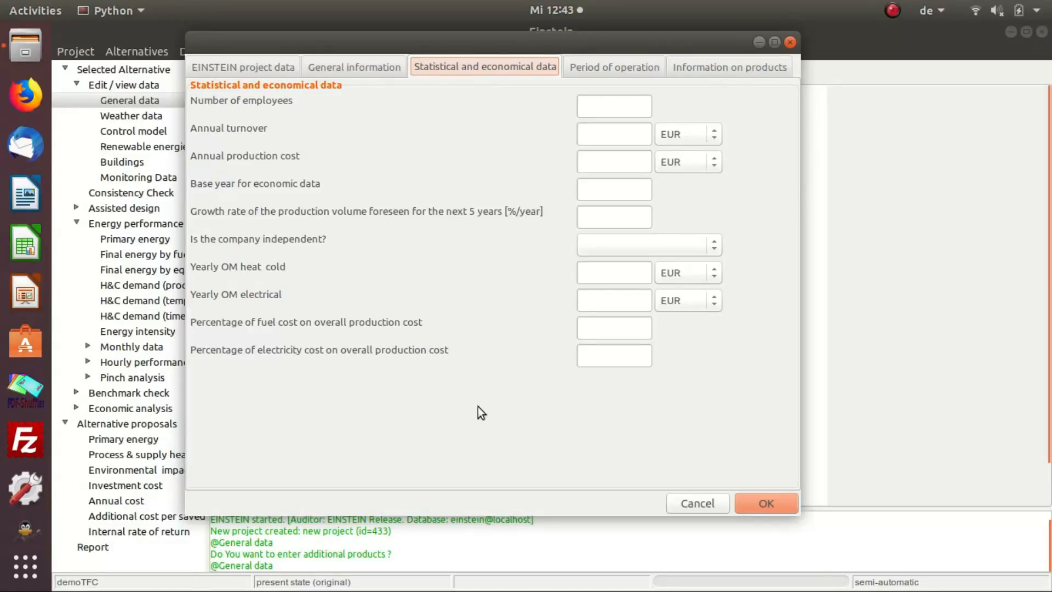
click(608, 272)
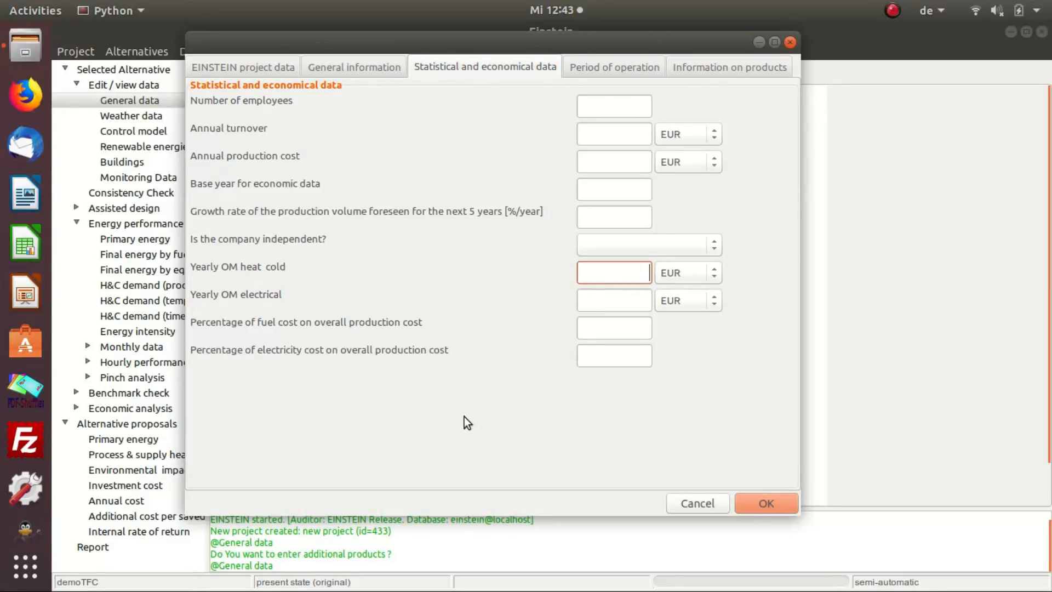
text(0)
click(763, 509)
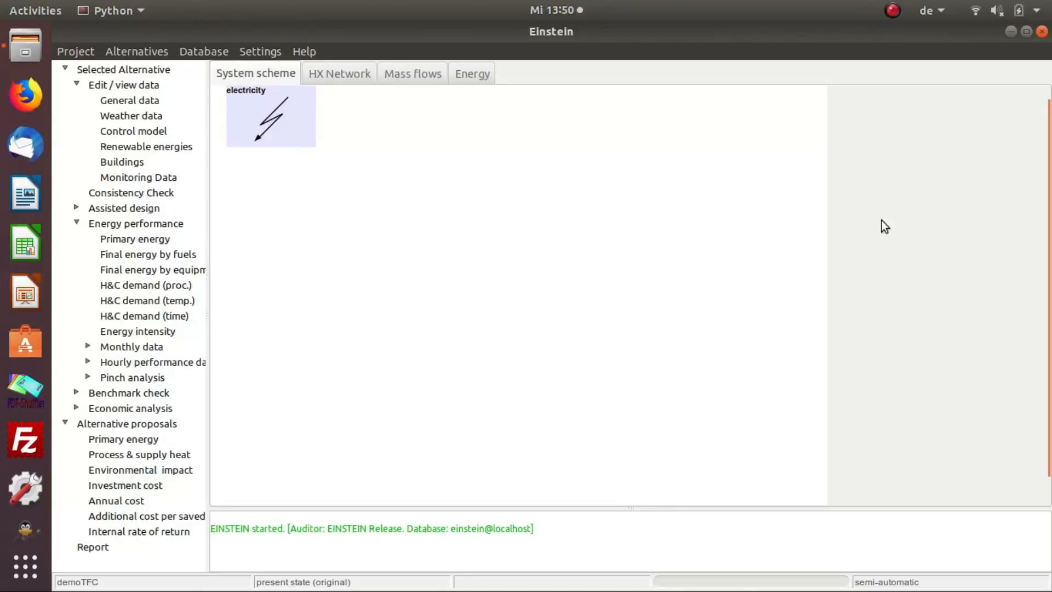
Add a new process to the system scheme with the short name "Process WH"
right_click(465, 276)
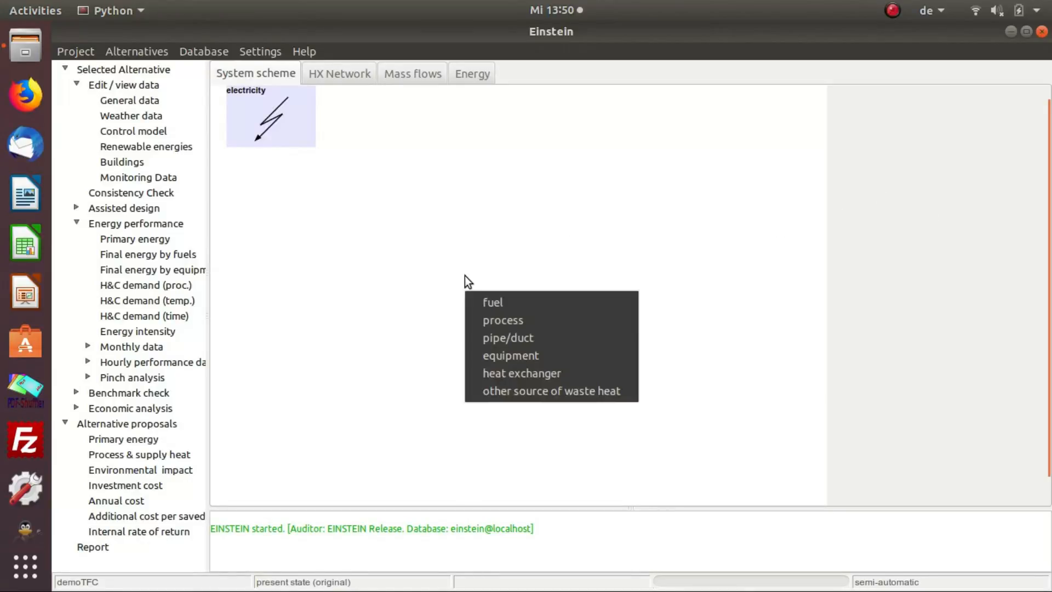
click(504, 318)
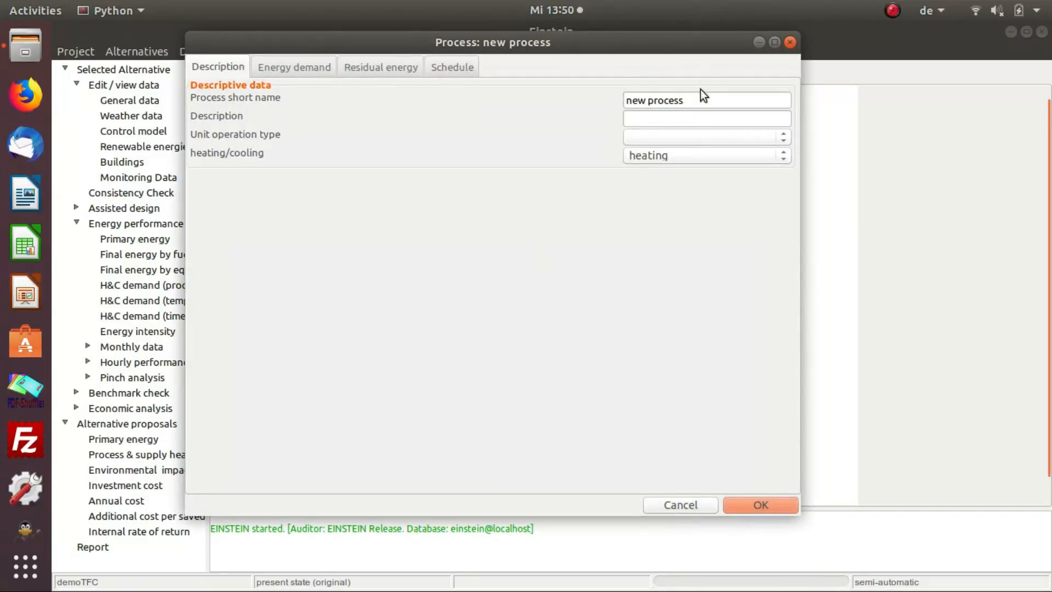
click(701, 99)
drag(702, 99, 534, 93)
text(Process WH)
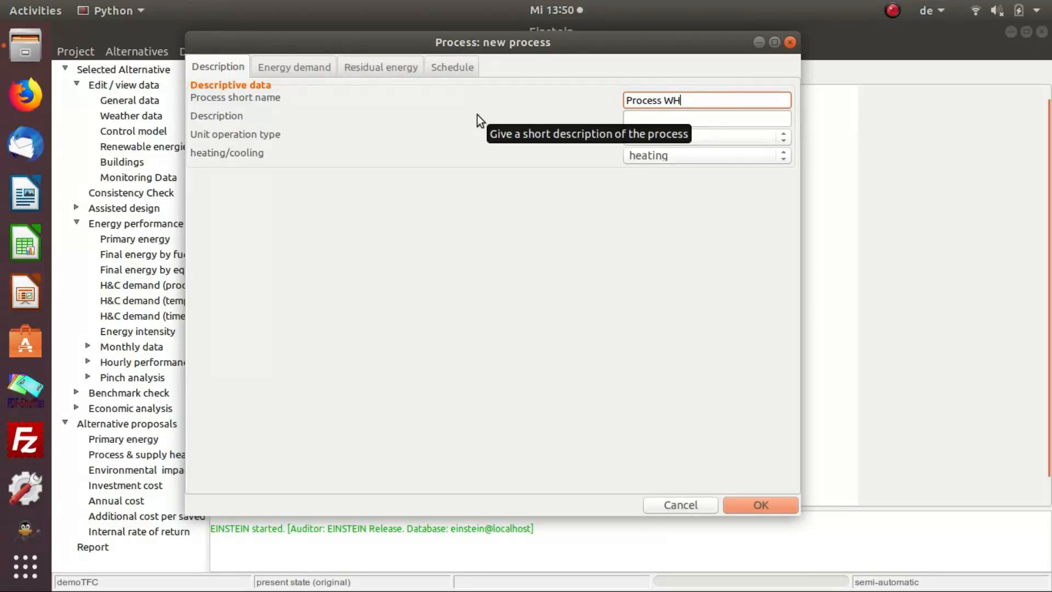
Add an outflow to the process's residual heat table and name it "cooling water"
click(392, 67)
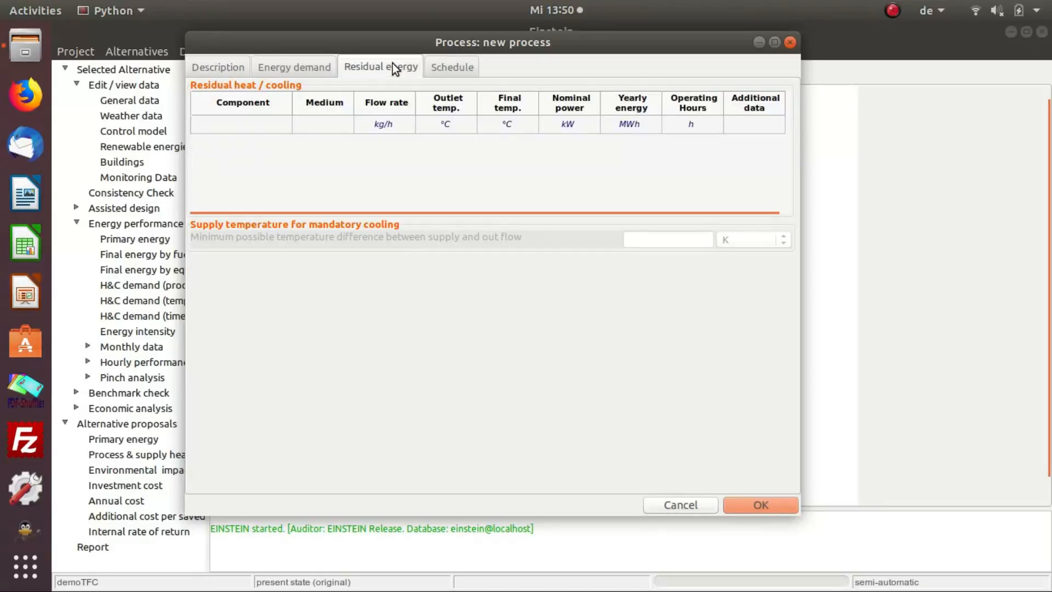
right_click(257, 131)
click(280, 148)
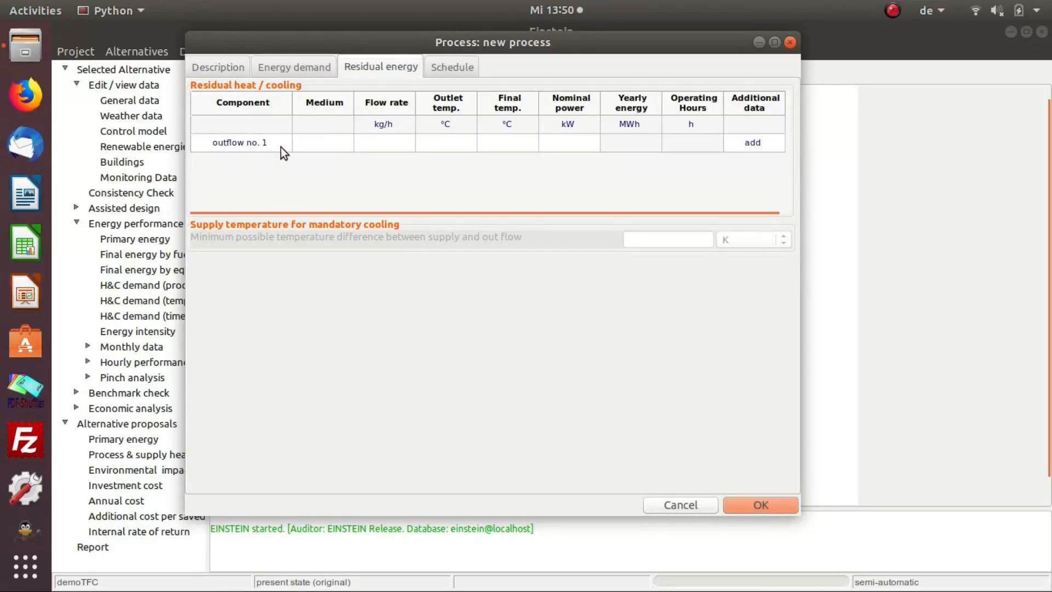
click(273, 145)
click(272, 144)
text(cooling water)
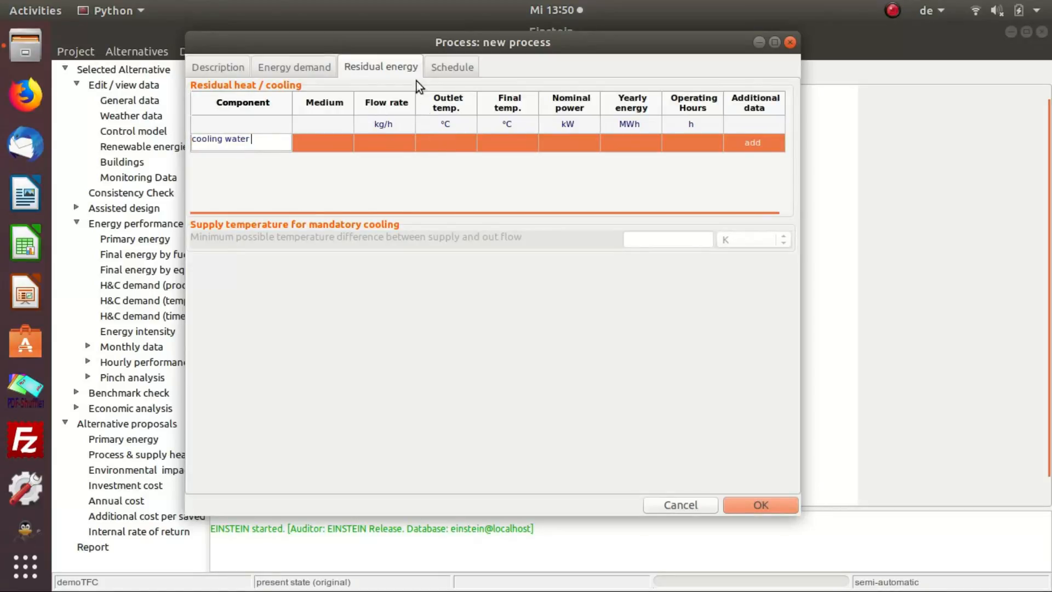
Set the cooling water outflow's outlet temperature to 90 °C and its flow rate to 30347 kg/h
click(445, 143)
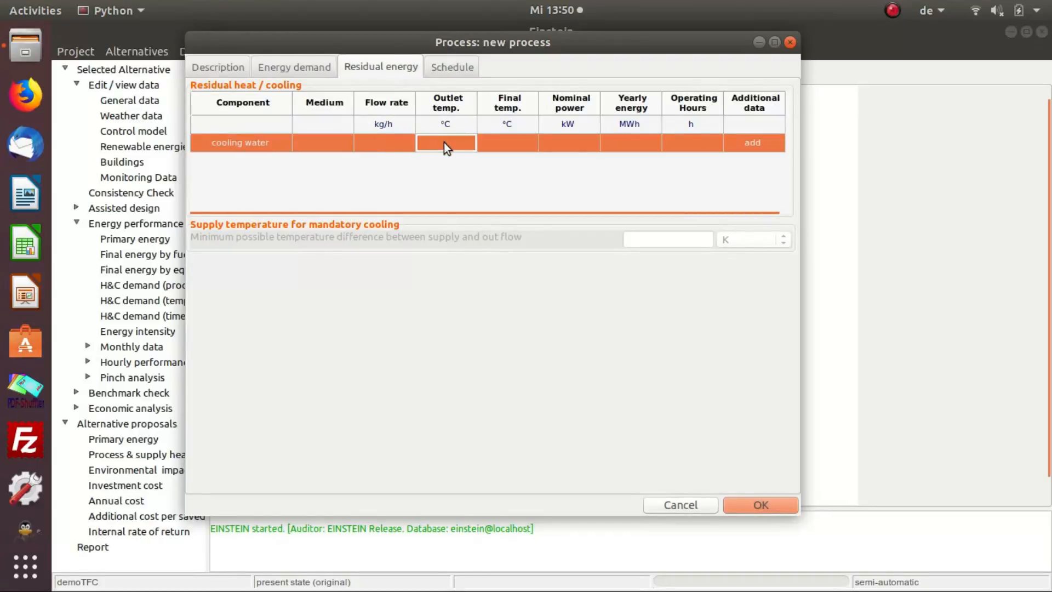
text(90)
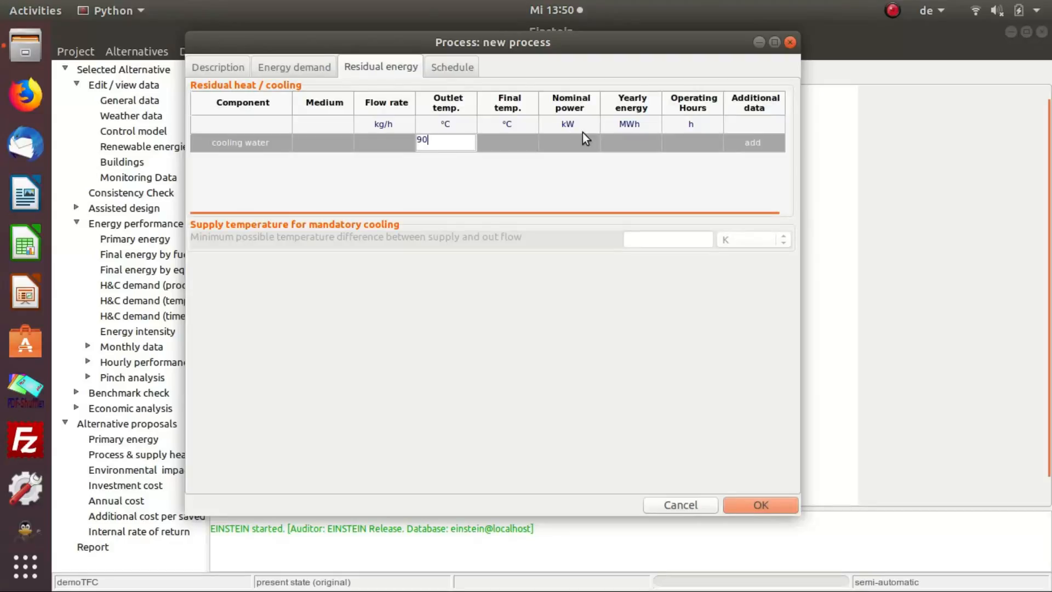
click(385, 142)
text(30)
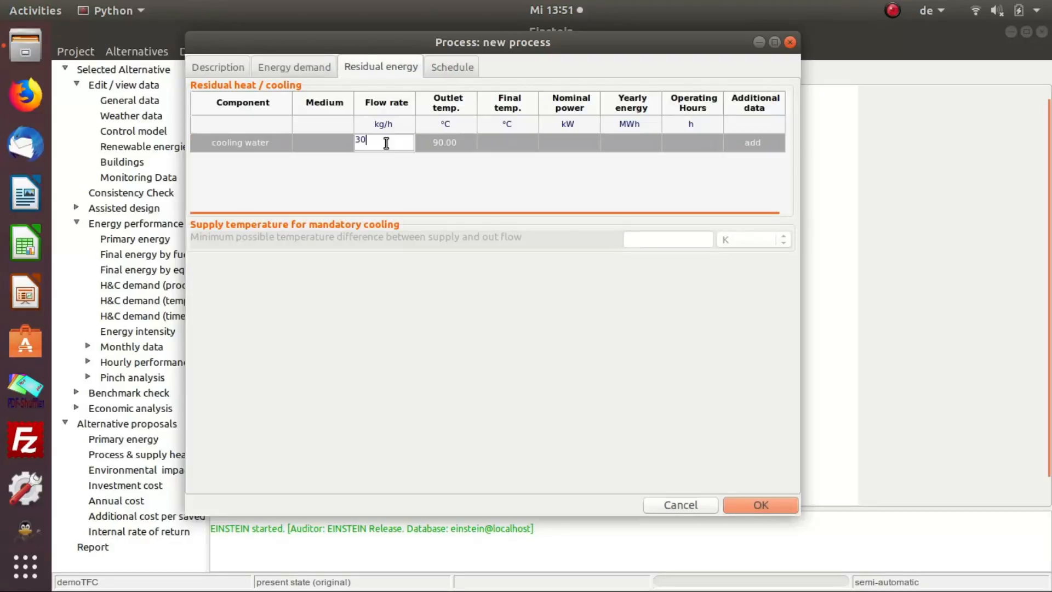
text(347)
Choose Water as the medium of the cooling water outflow
click(325, 140)
click(336, 142)
click(340, 141)
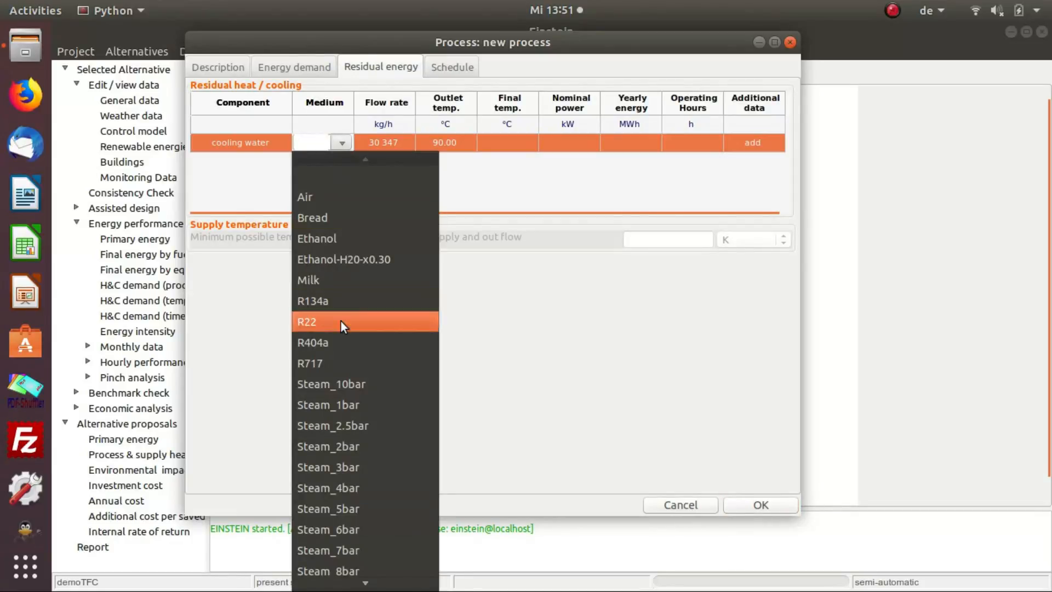
scroll(341, 310, down, 5)
click(360, 379)
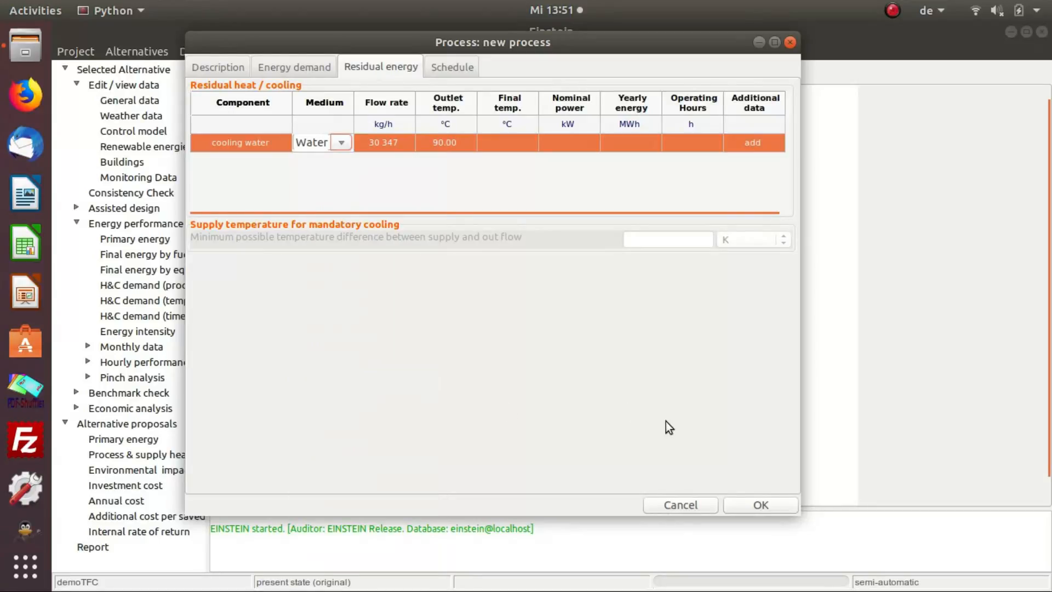
Add a maintenance component to the process's energy demand with a nominal power of 2649 kW
click(297, 69)
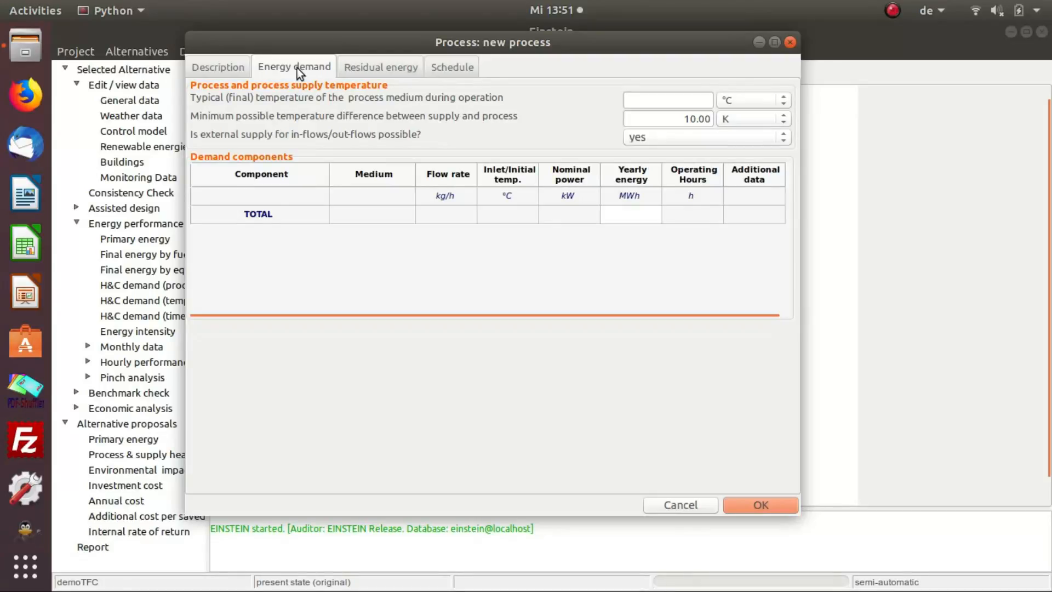
right_click(312, 193)
click(338, 200)
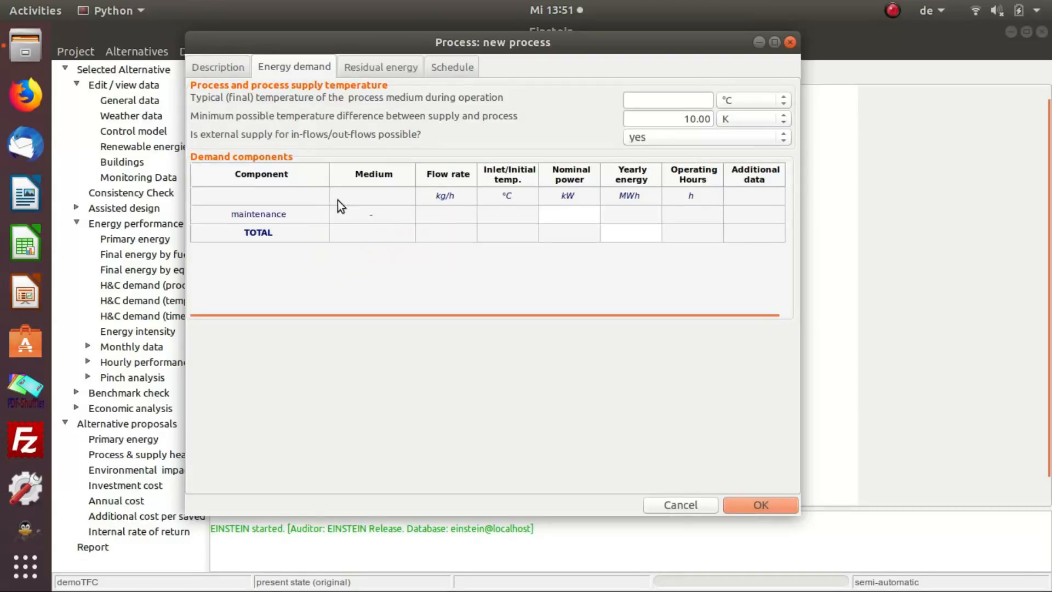
double_click(562, 214)
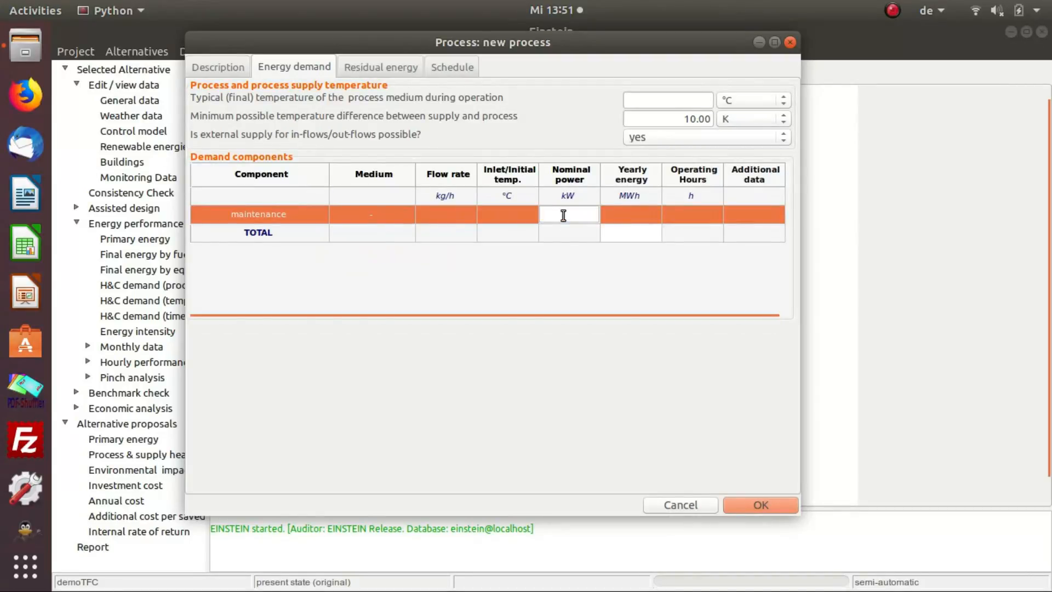
text(2649)
Set the process medium's typical temperature to 170 °C and the minimum supply-to-process temperature difference to 0 K
click(696, 98)
text(170)
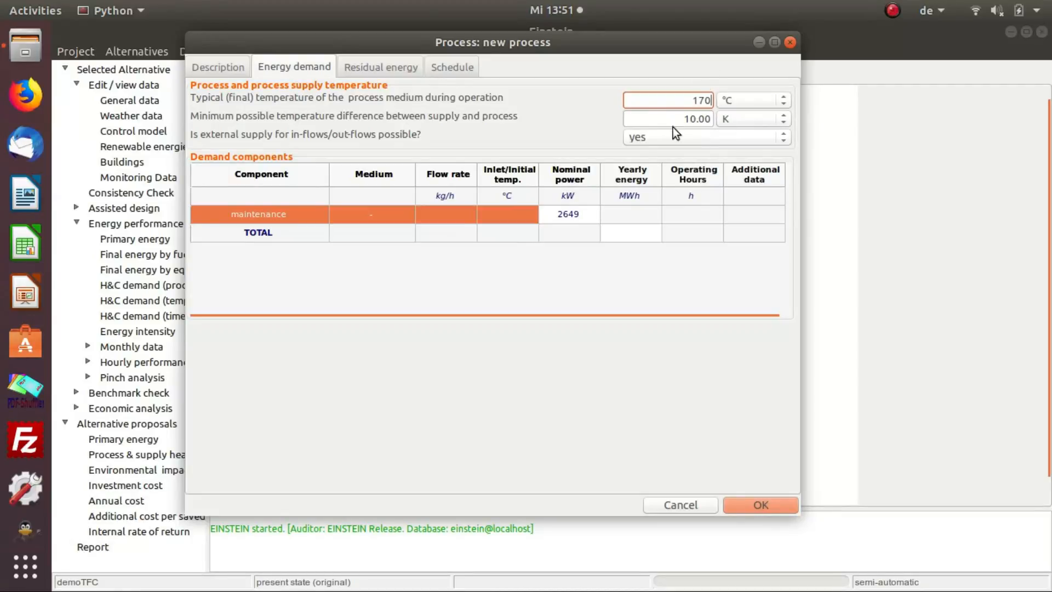
key(Tab)
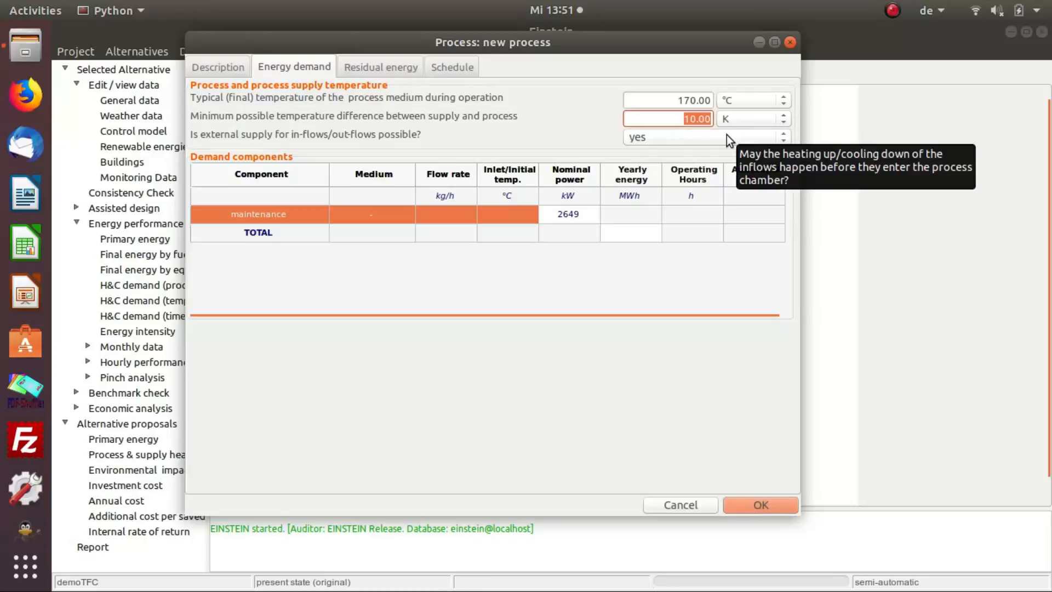
text(0)
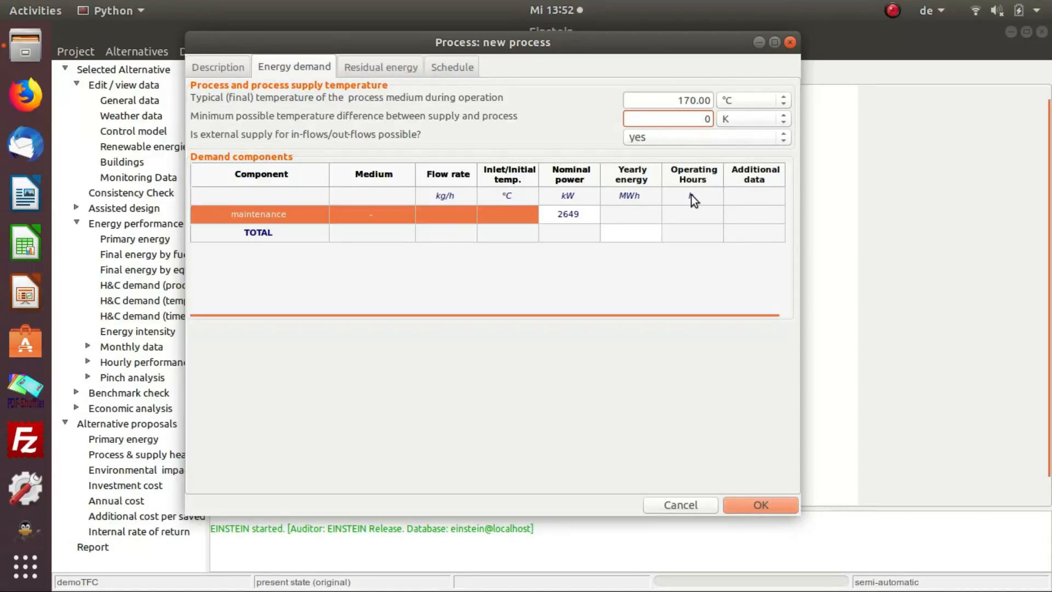
Check the process's schedule and save the waste heat process
click(438, 65)
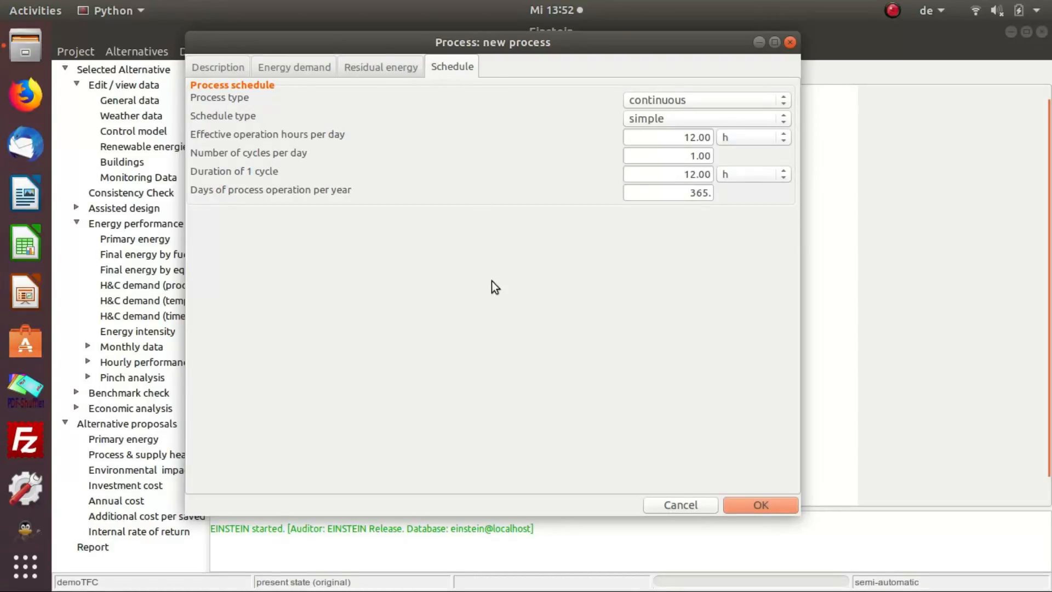
click(768, 508)
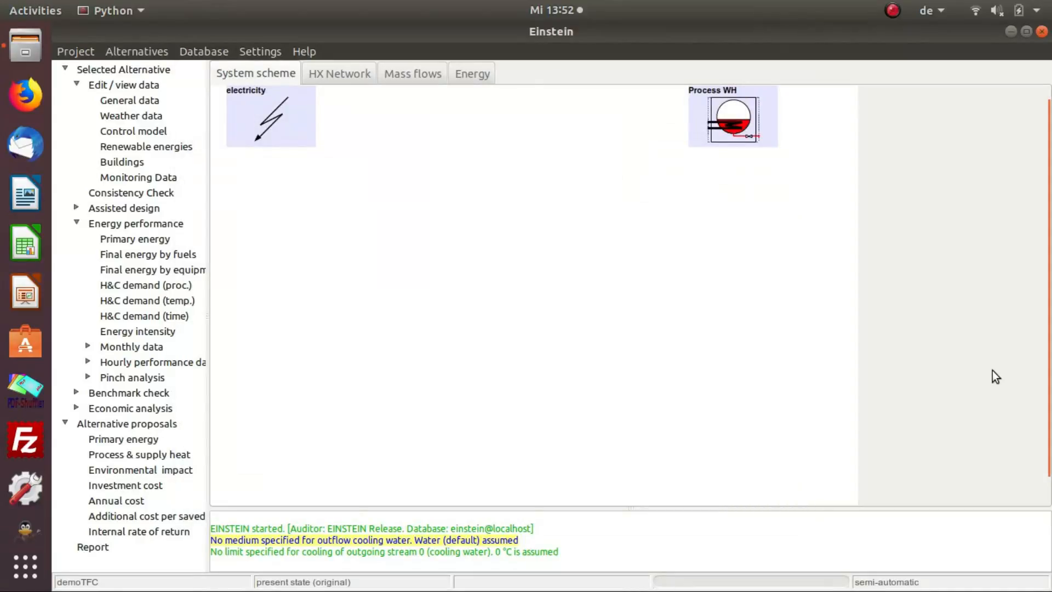
Add another process to the system scheme and give it the short name Steam LP
drag(1045, 317, 1047, 95)
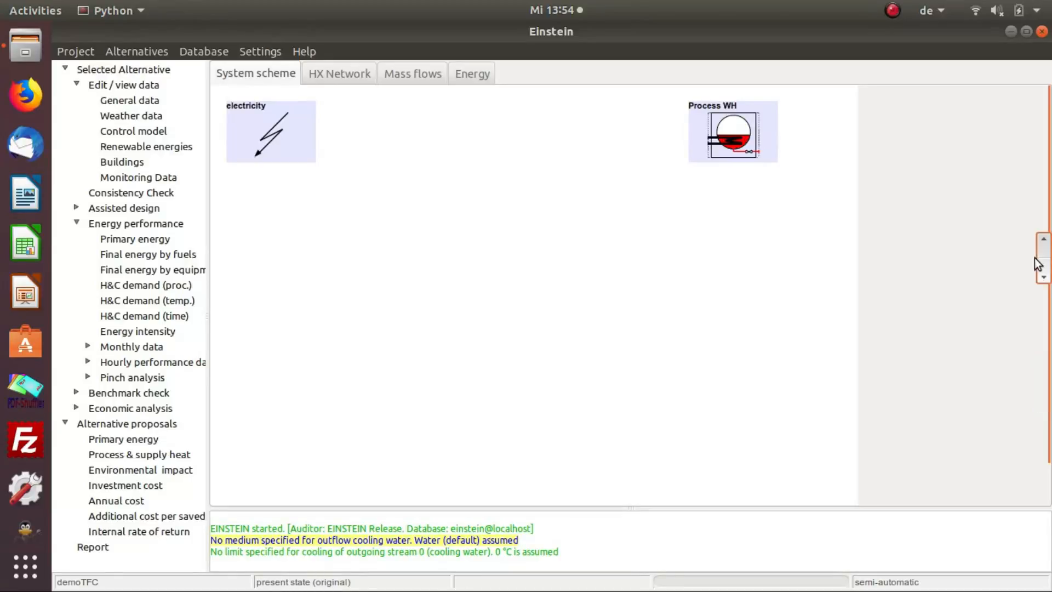
right_click(395, 313)
click(427, 343)
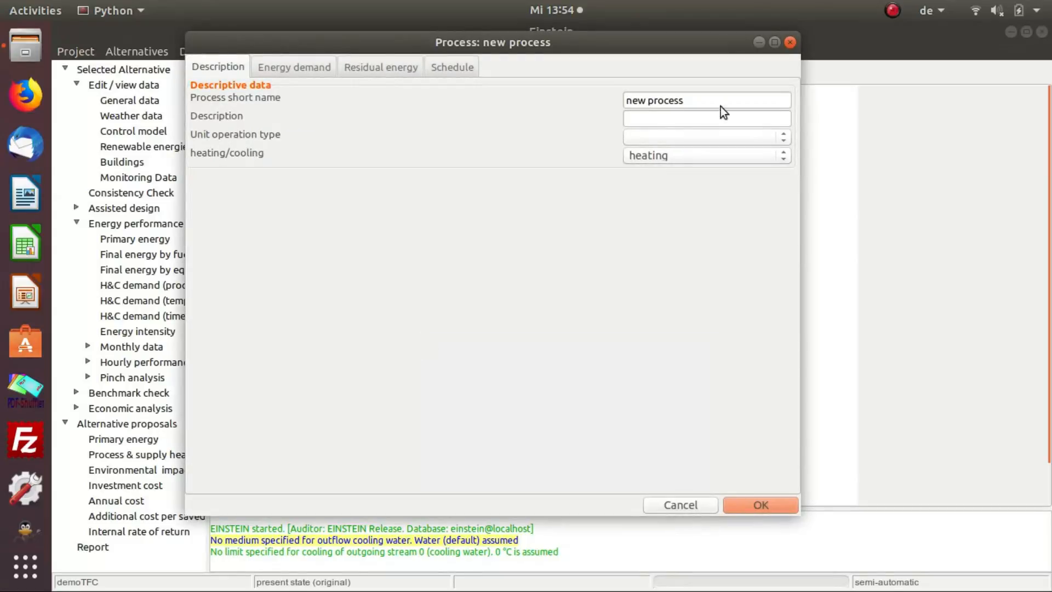
drag(690, 100, 676, 99)
triple_click(677, 100)
text(Steam LP)
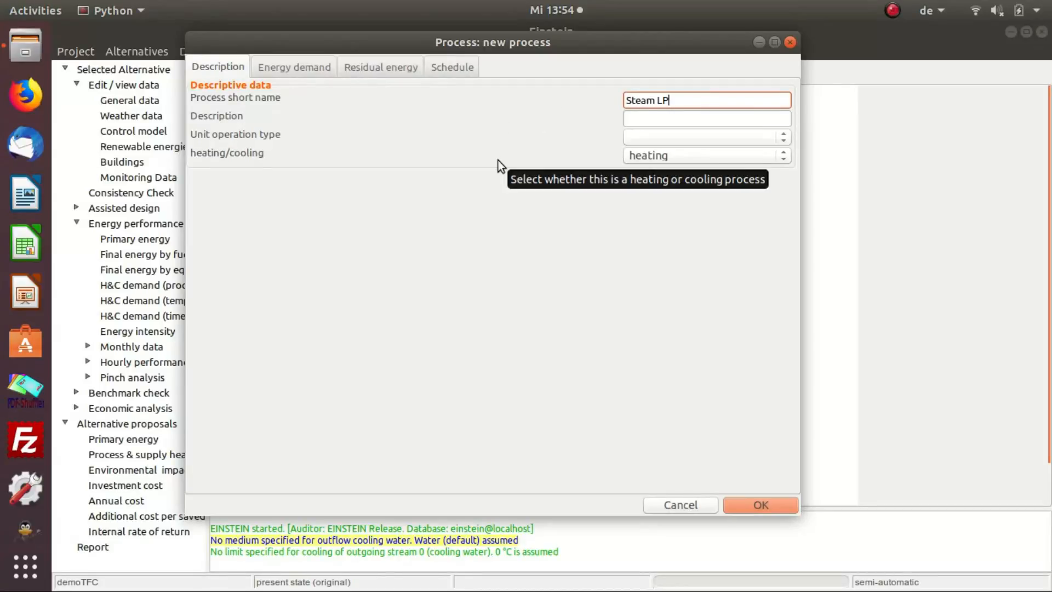
Add an inflow component to the Steam LP energy demand and name it feed water
click(315, 67)
right_click(298, 199)
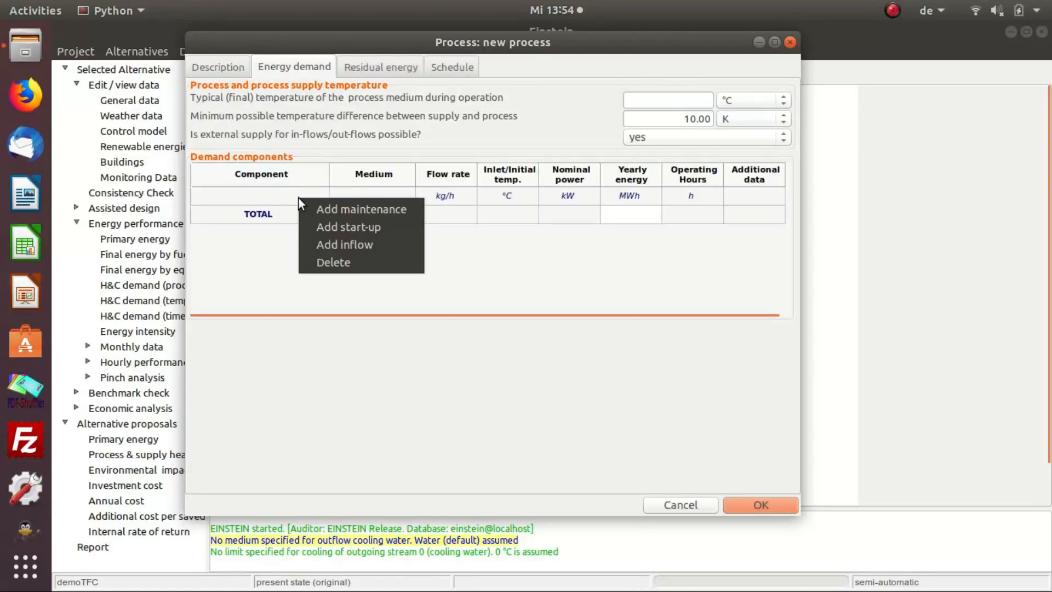
click(338, 245)
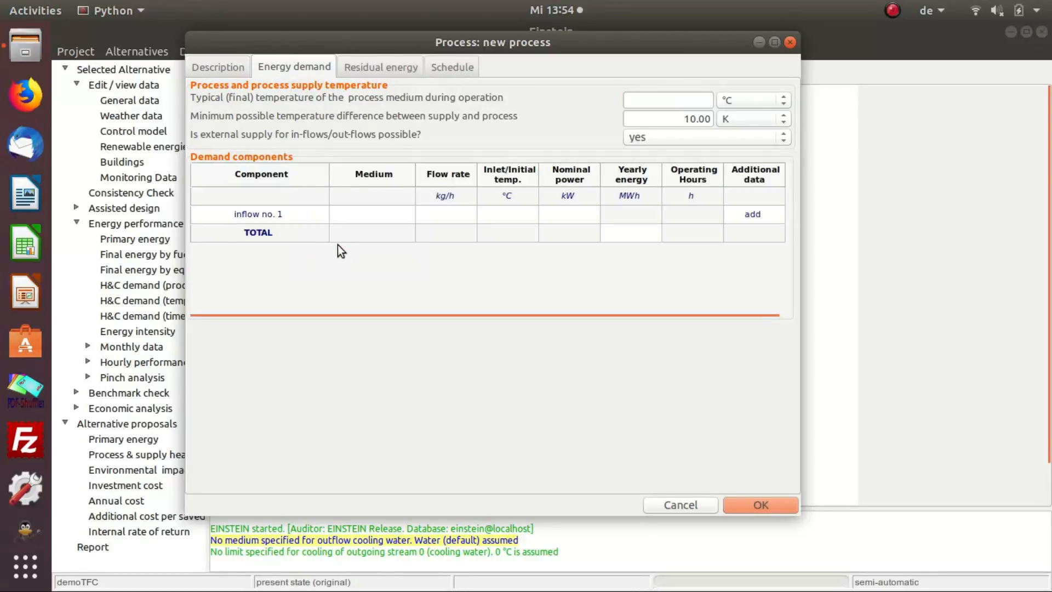
click(284, 216)
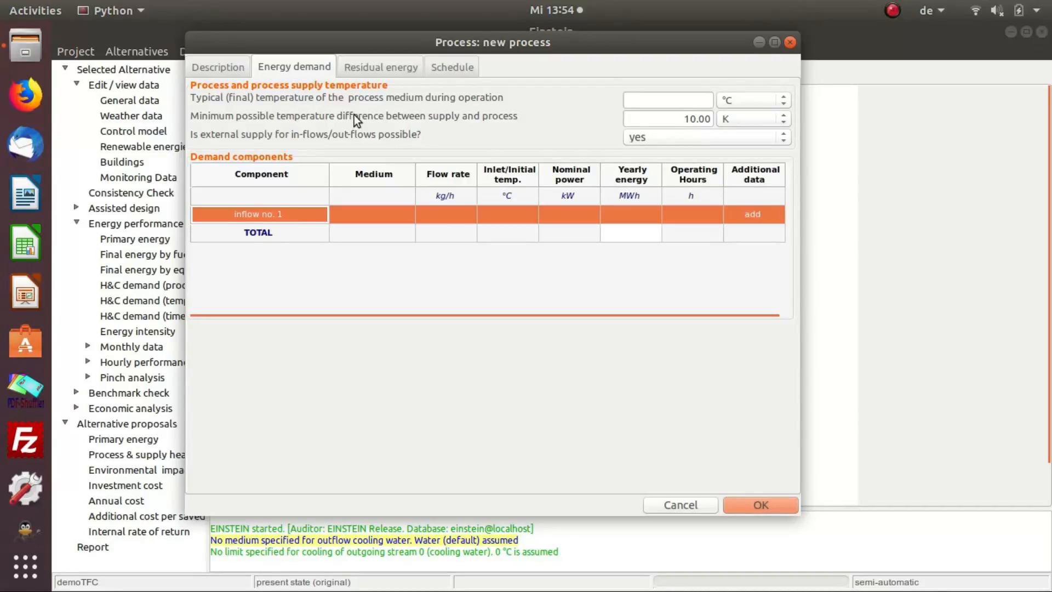
text(feed water)
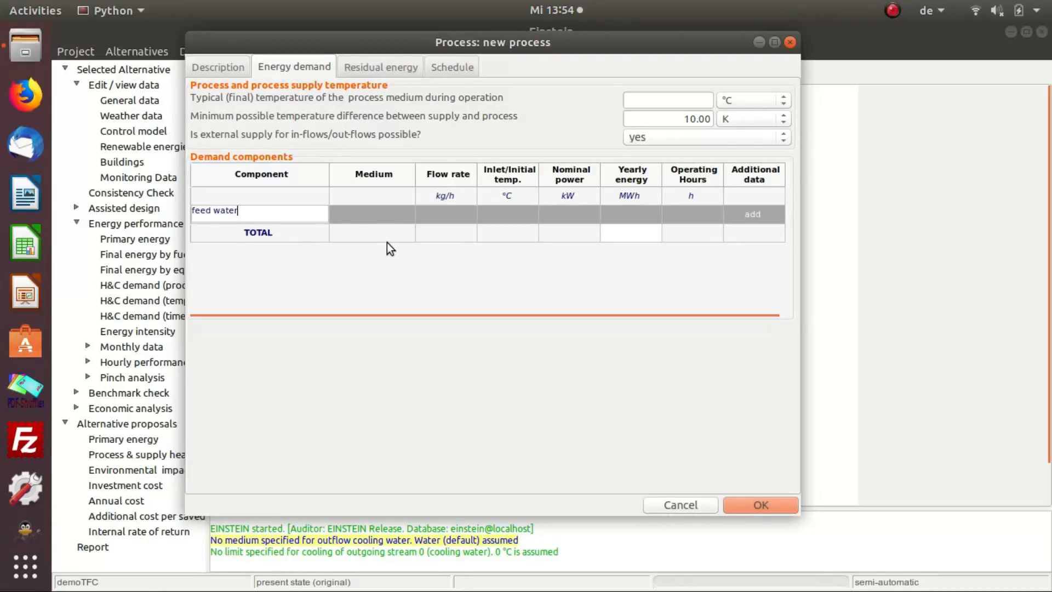
Choose Water as the medium of the feed water inflow
click(390, 215)
click(391, 214)
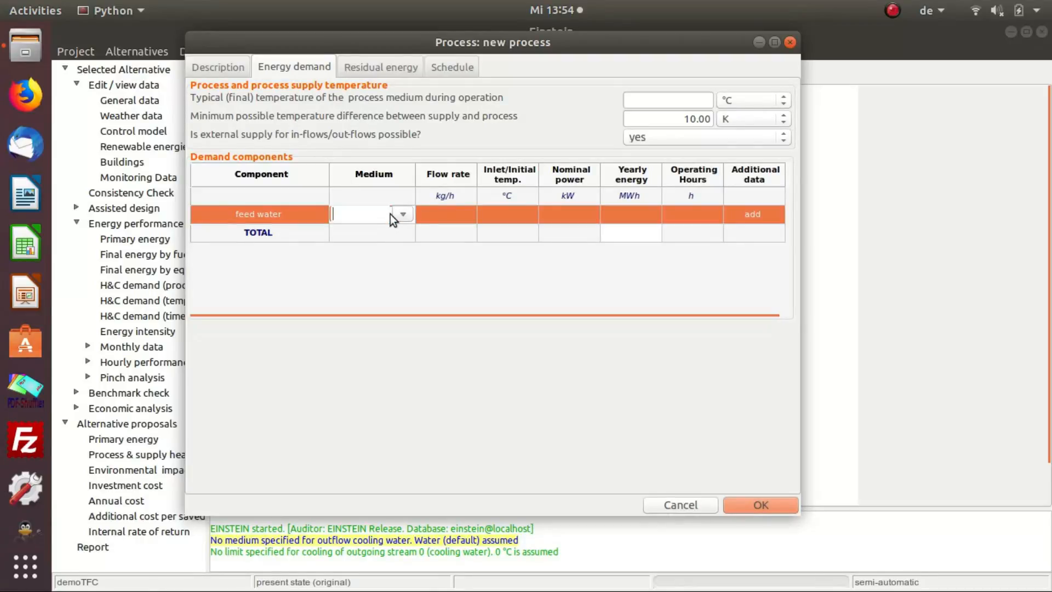
click(400, 214)
scroll(402, 581, down, 5)
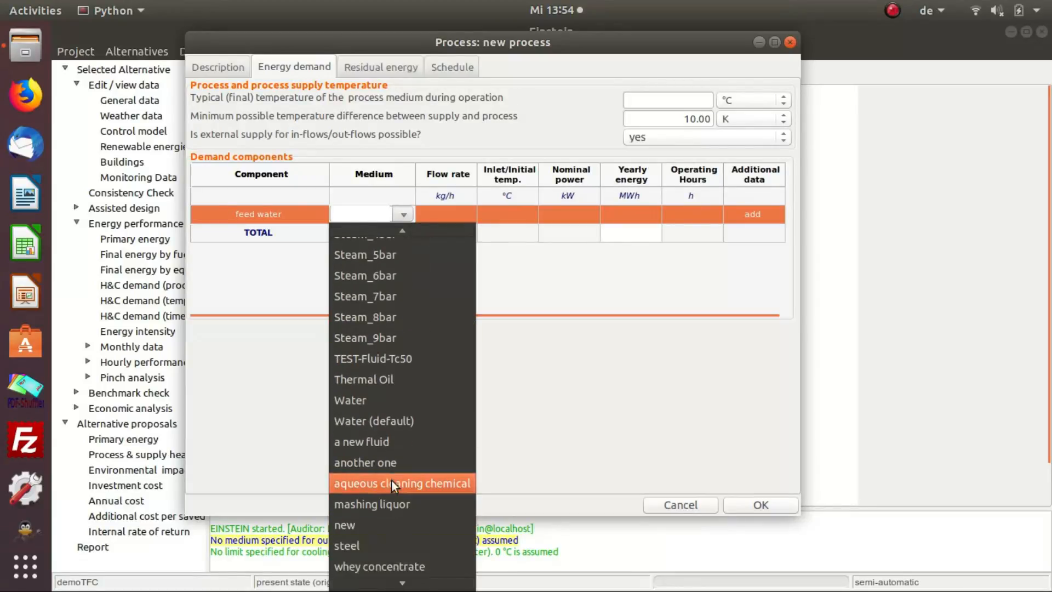
click(391, 400)
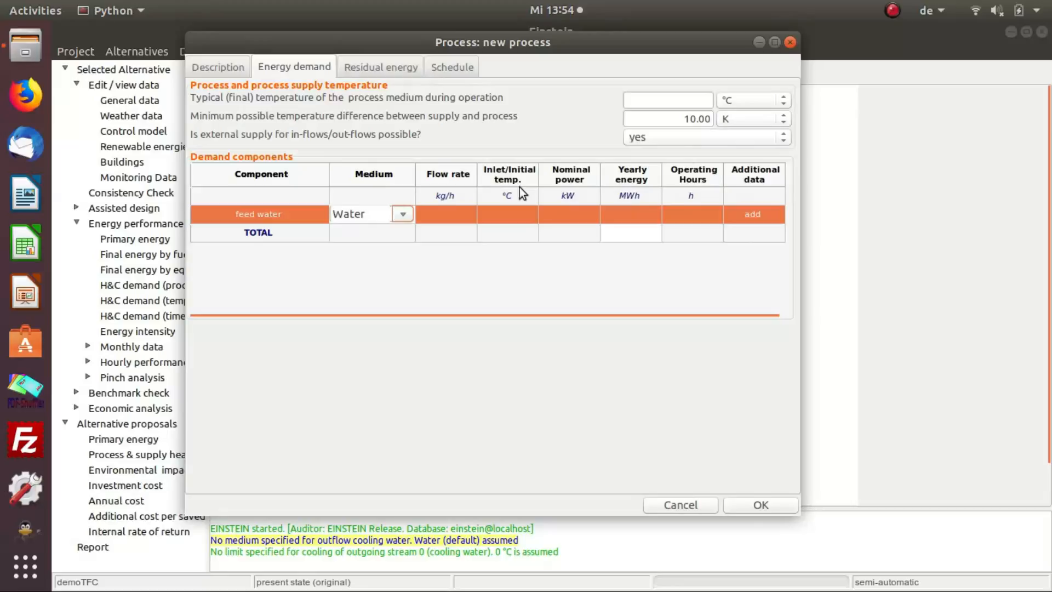
Set the feed water inflow's flow rate to 2617 kg/h and its inlet temperature to 60 °C
click(460, 214)
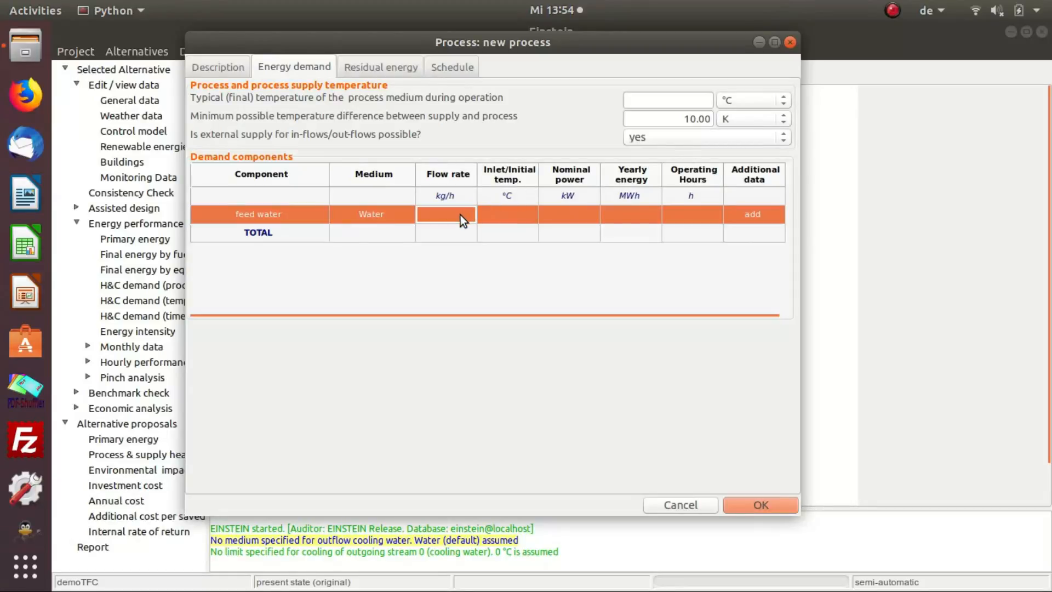
text(2617)
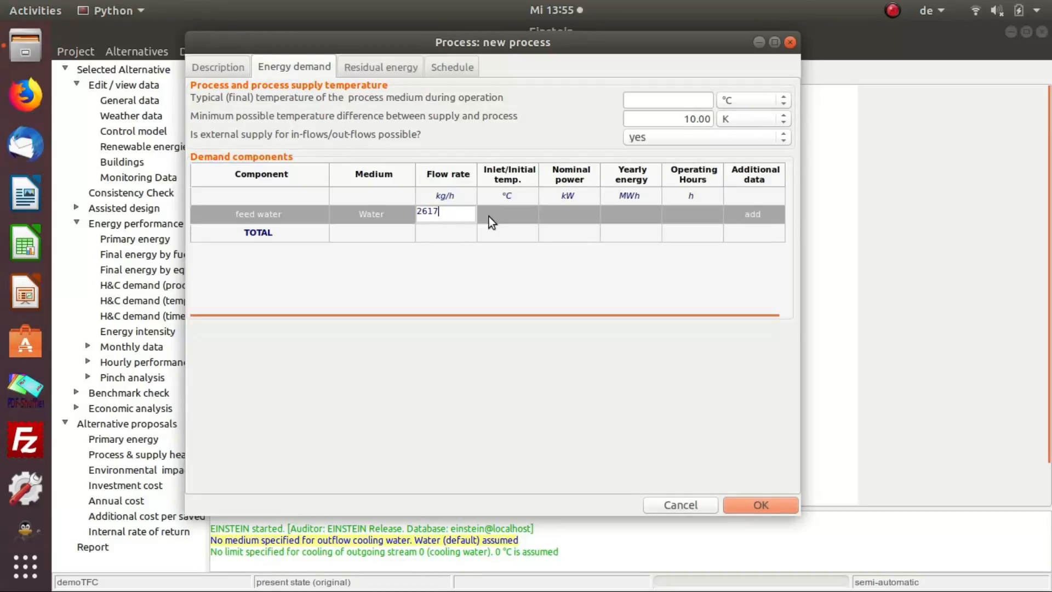
click(520, 215)
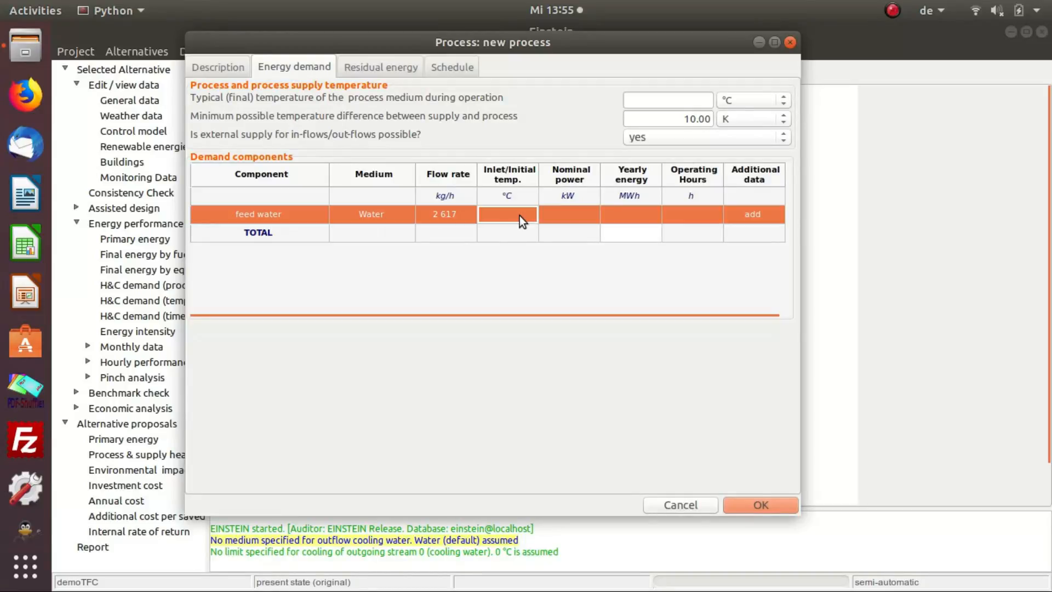
text(60)
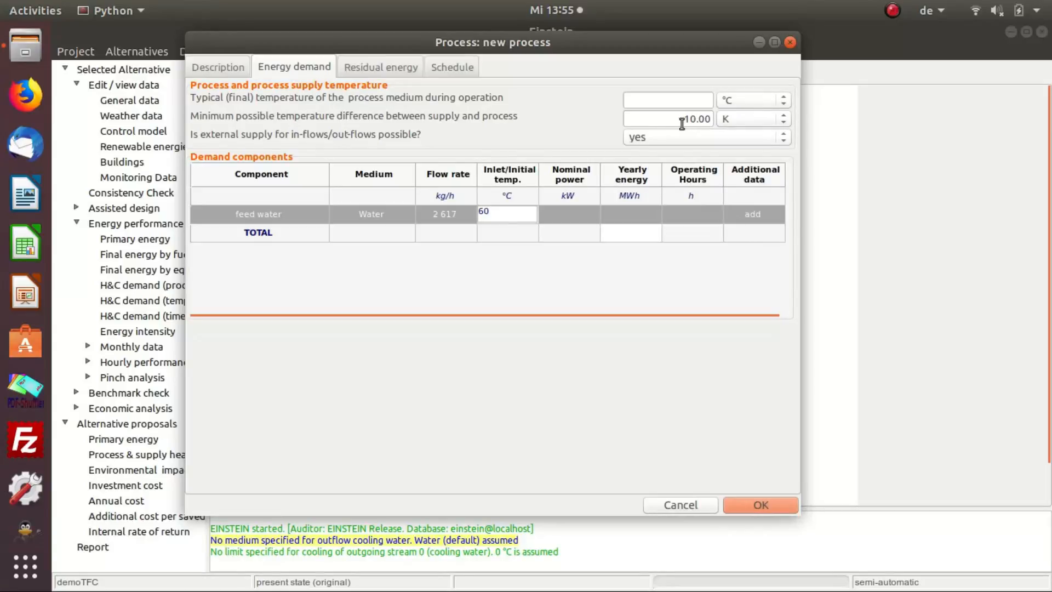
Set the minimum supply-to-process temperature difference to 0 K and the process medium's typical temperature to 120.5 °C
drag(683, 118, 720, 118)
text(0)
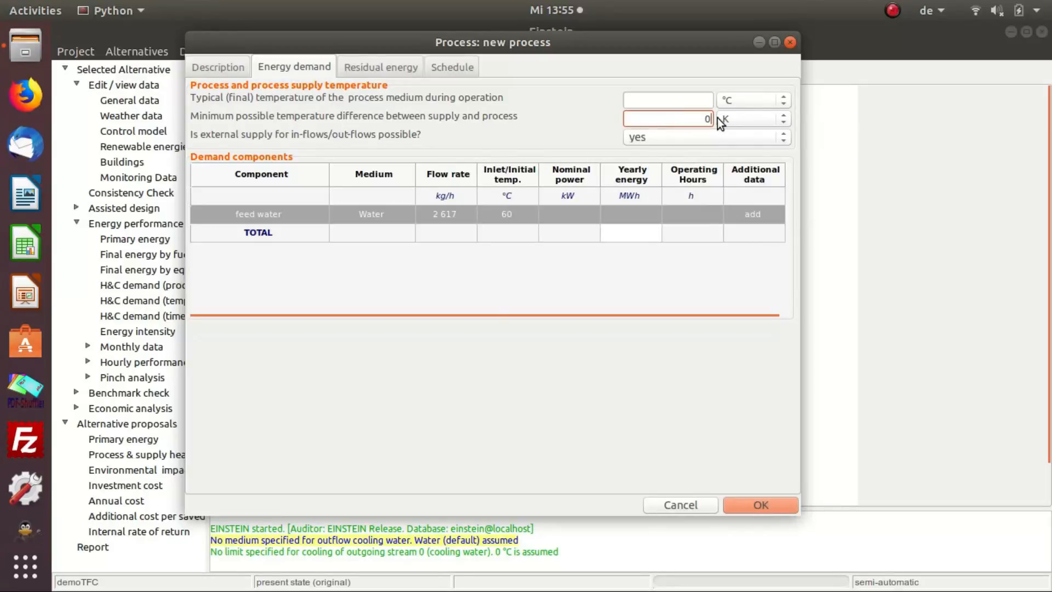
click(706, 105)
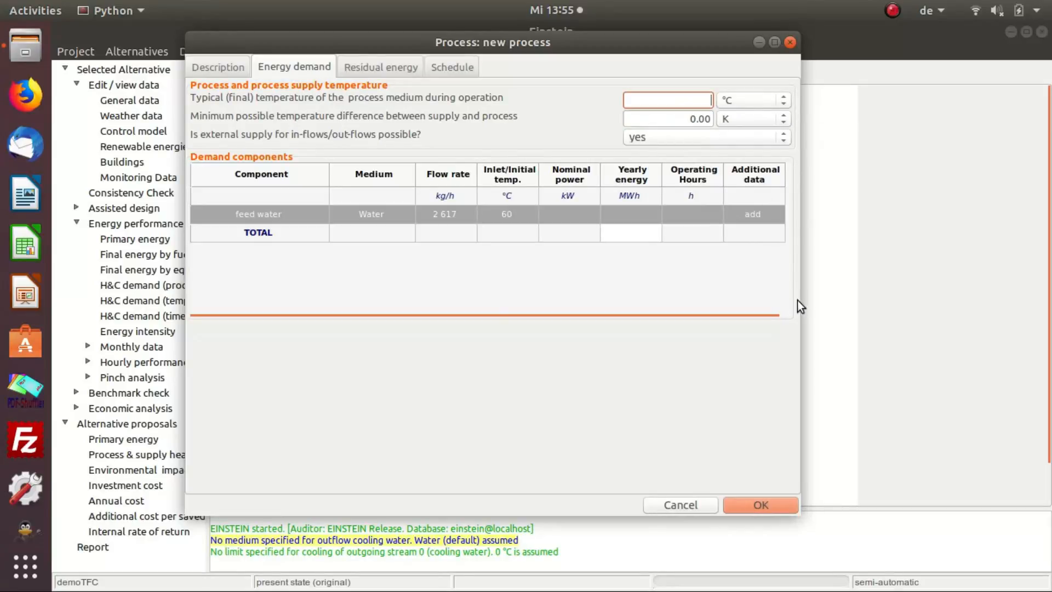
text(120.5)
Add a maintenance component to the Steam LP energy demand with a nominal power of 1600 kW
right_click(343, 219)
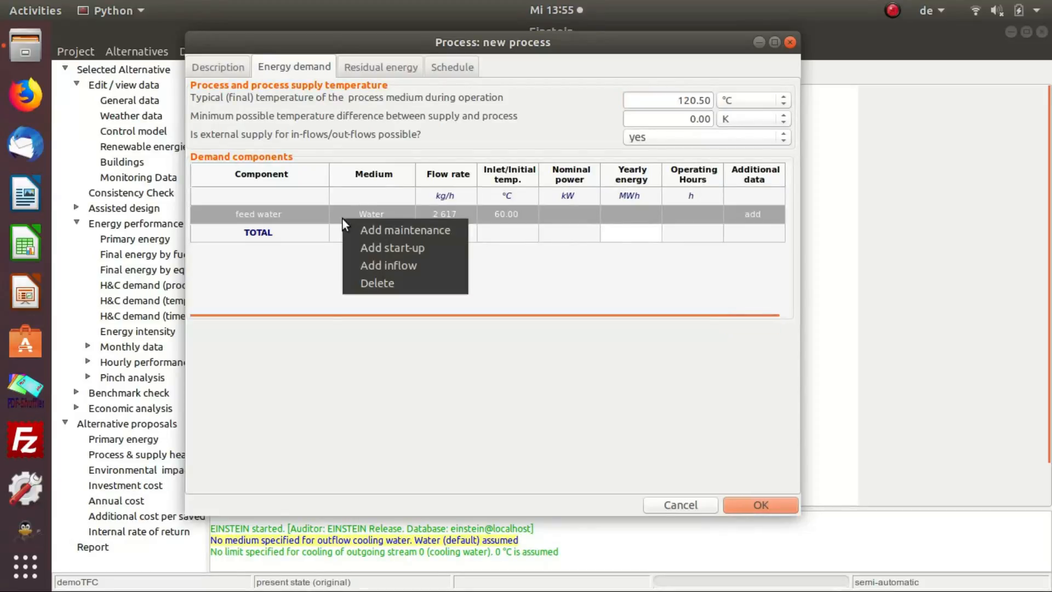
click(412, 230)
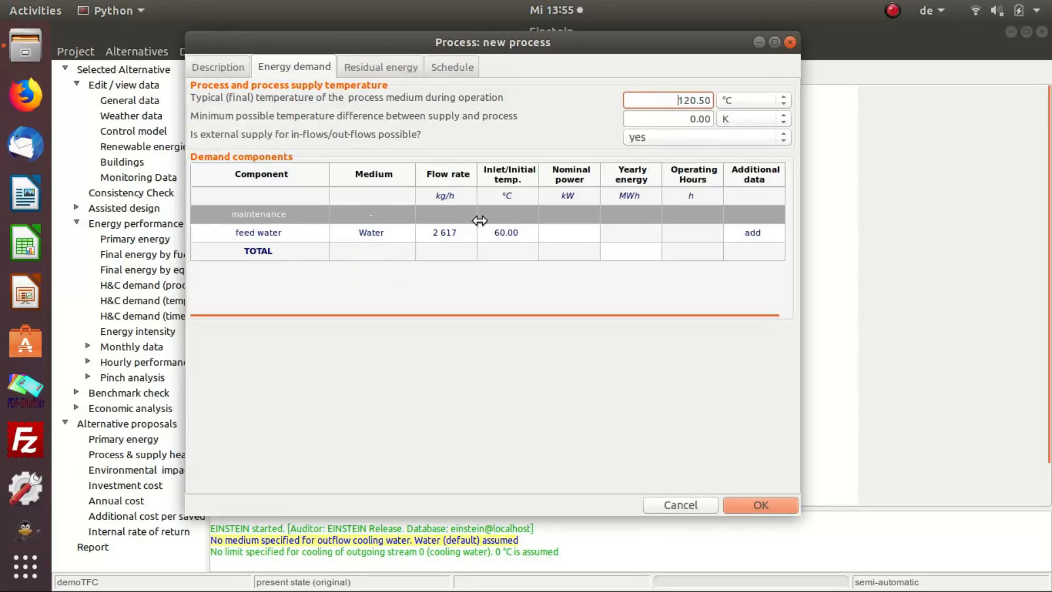
click(557, 216)
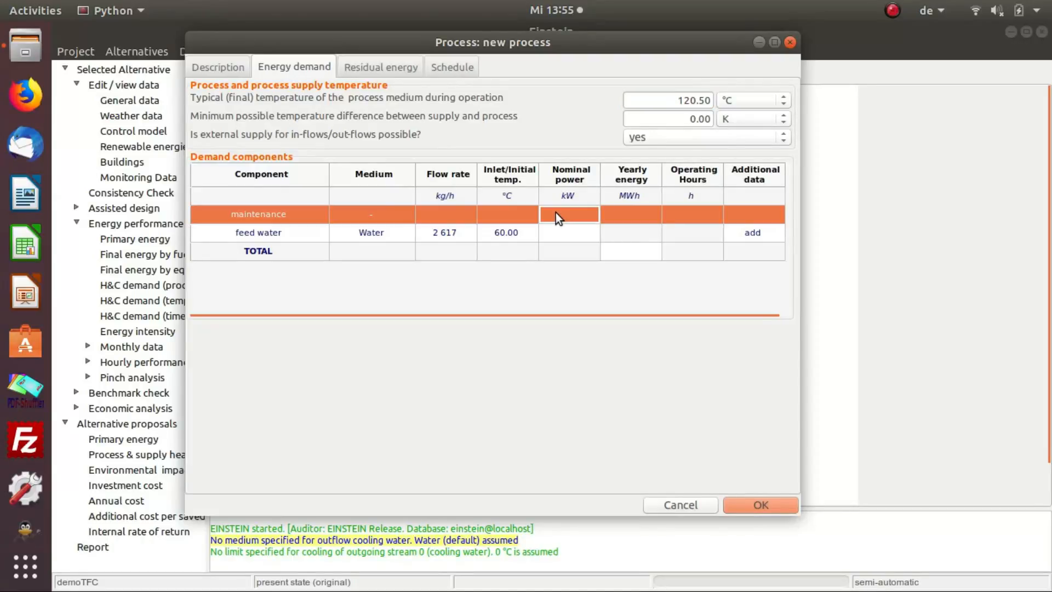
click(556, 213)
text(1600)
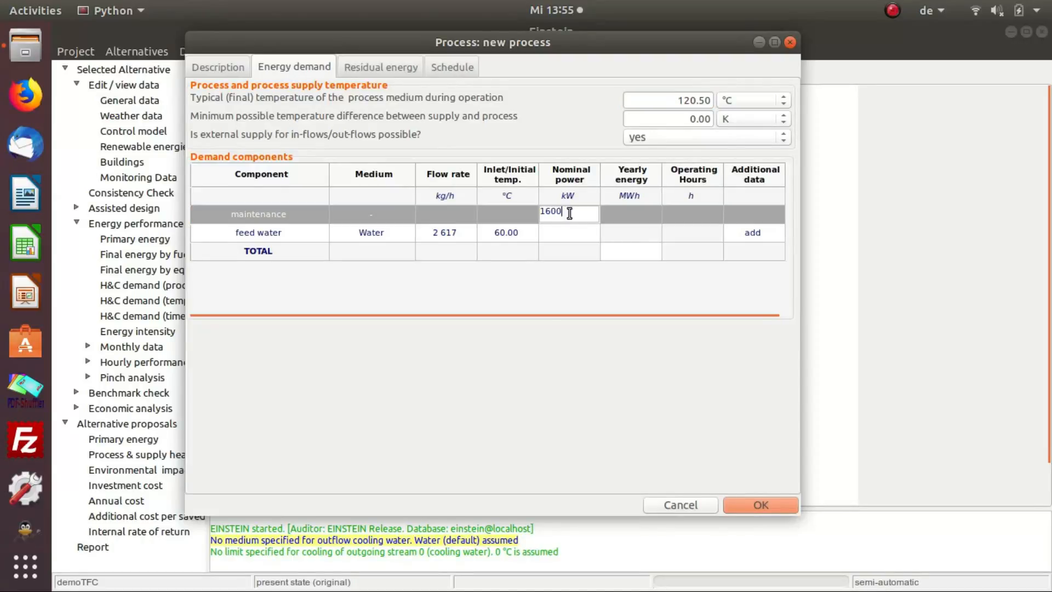
click(632, 219)
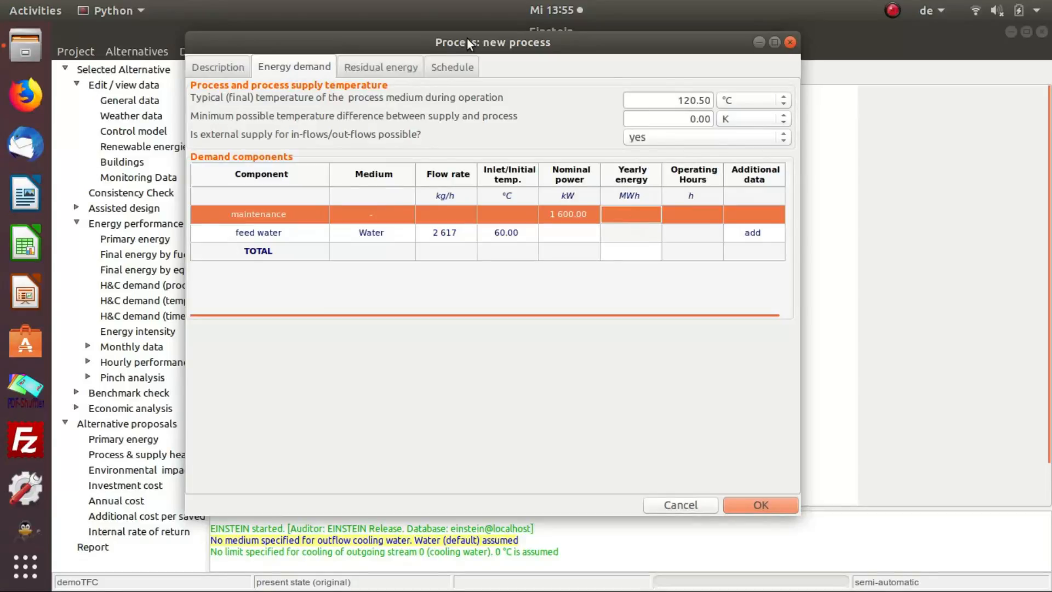
Check the operating schedule of Steam LP and save that process
click(455, 67)
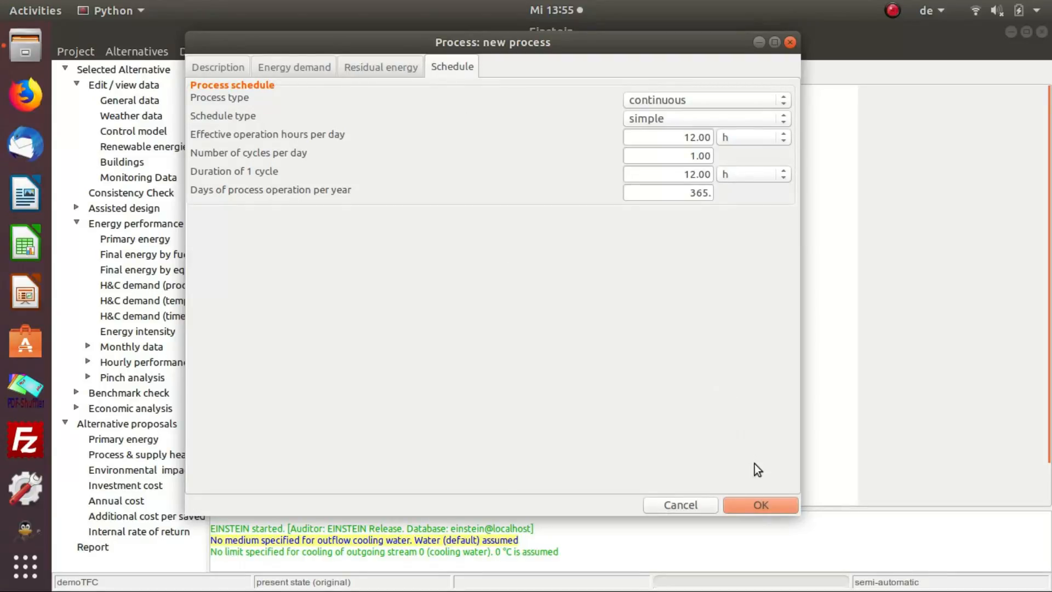
click(755, 504)
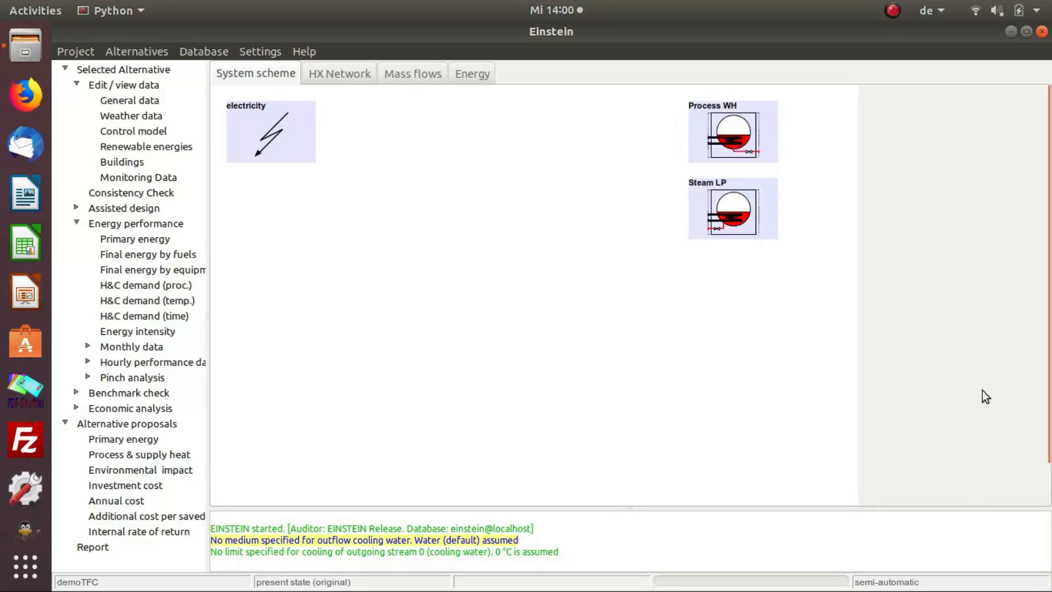
Create a new entry in the project's buildings data with the short name building
click(117, 160)
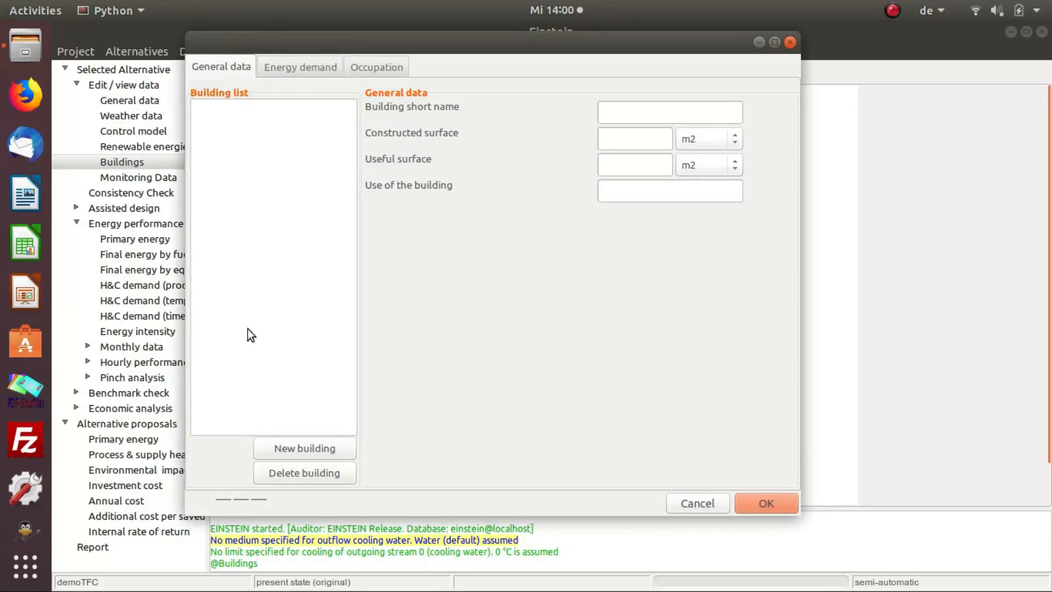
click(301, 450)
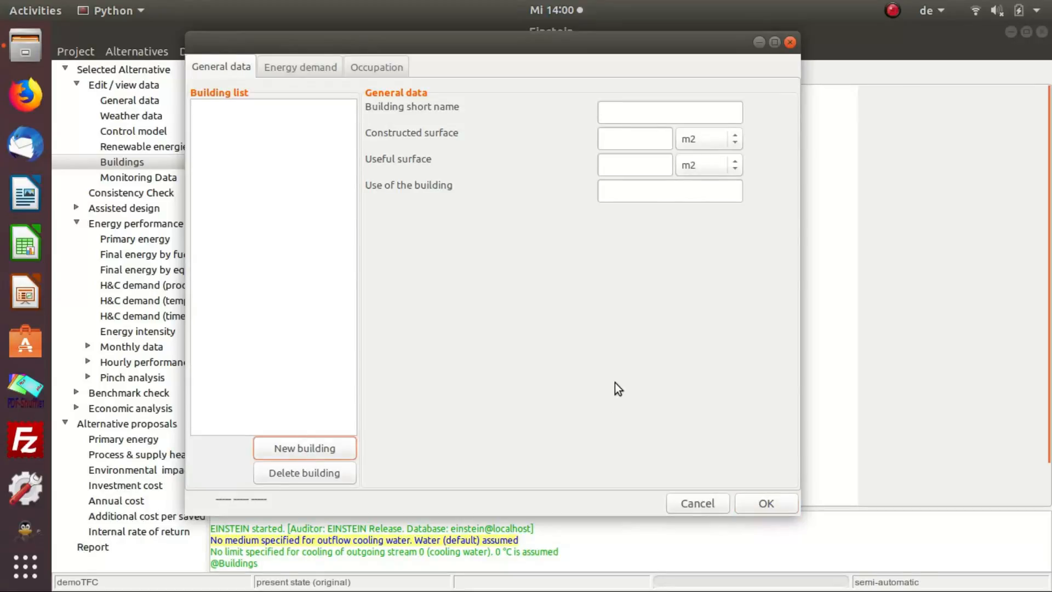
click(698, 113)
text(building)
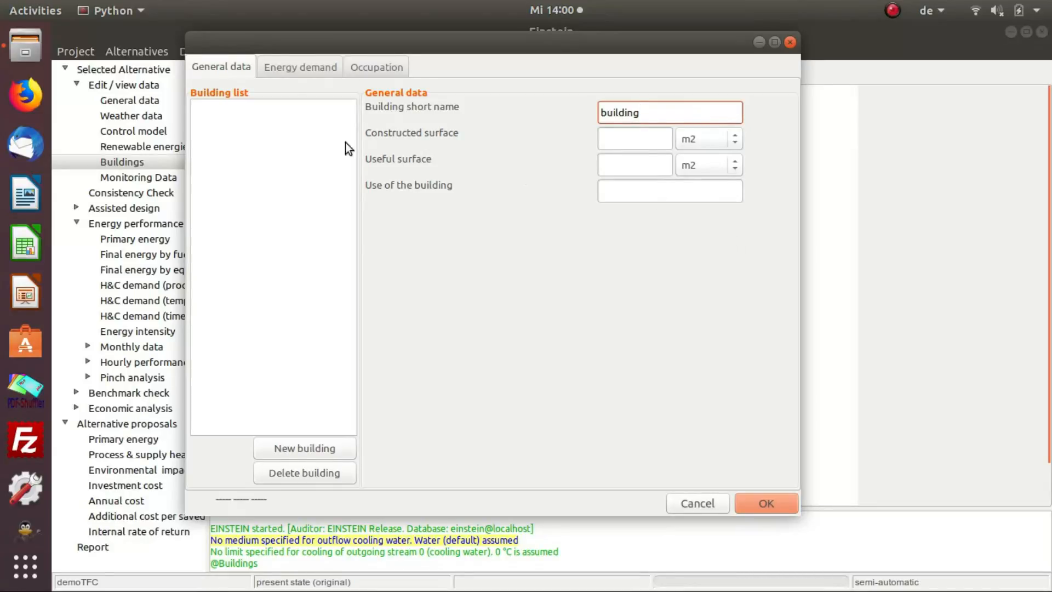
Set the building's annual cooling demand to 0 MWh and its daily domestic hot water consumption to 0 m3
click(279, 64)
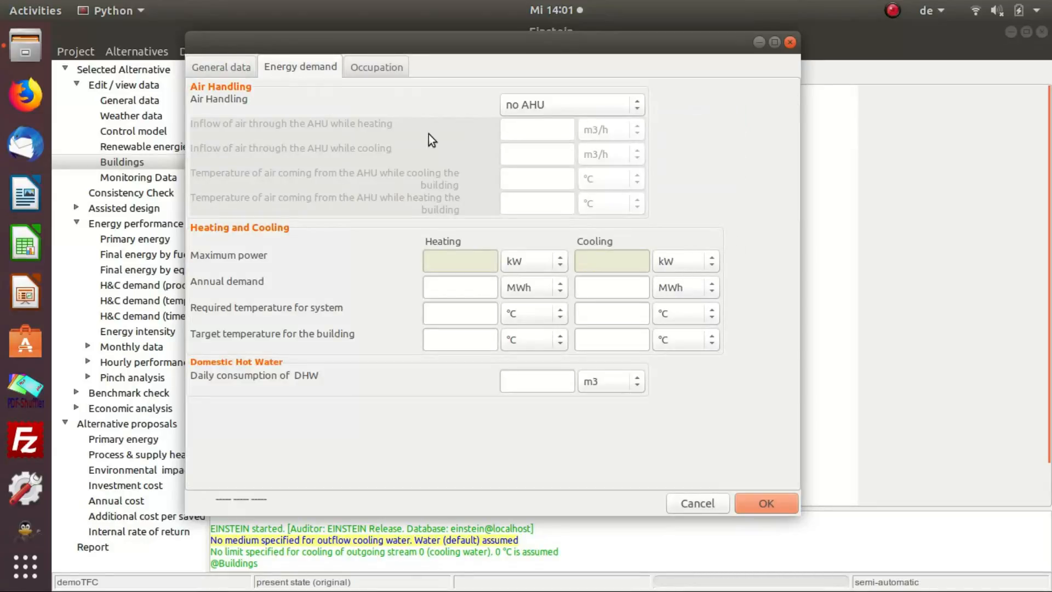
mouse_move(428, 134)
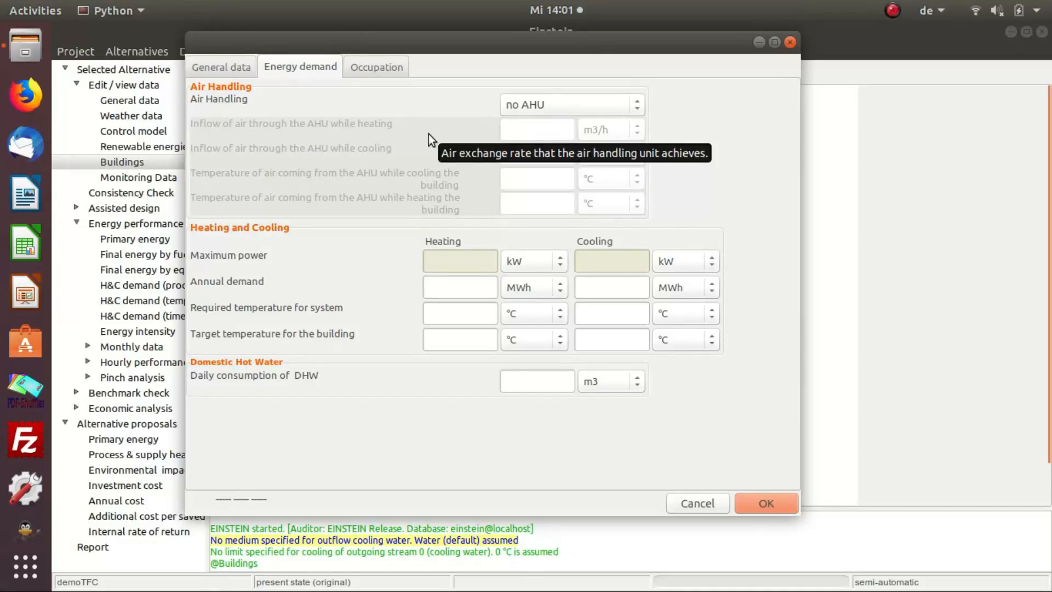
click(623, 284)
text(0)
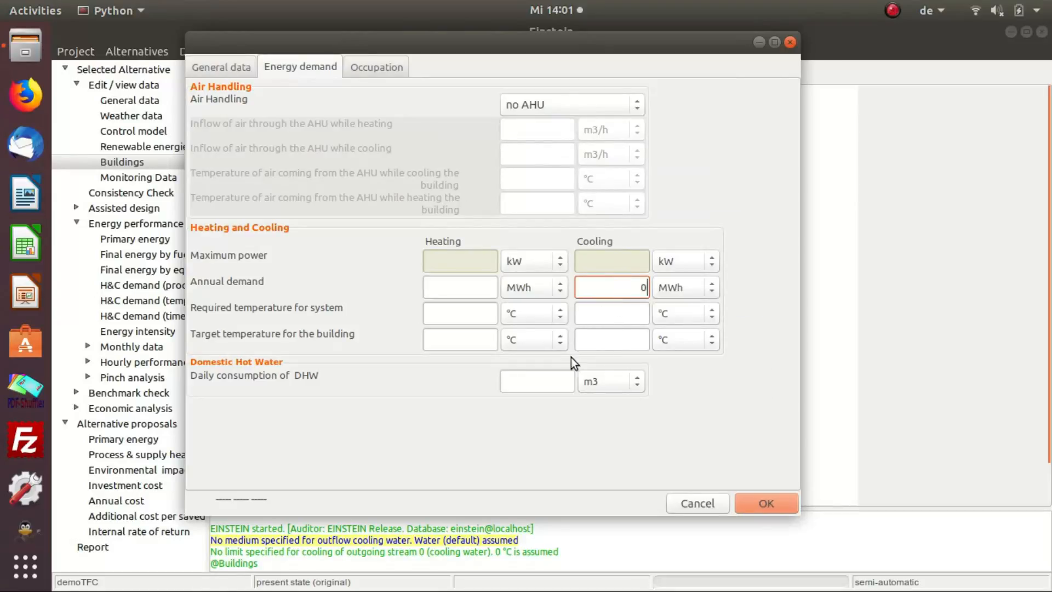
click(559, 380)
text(0)
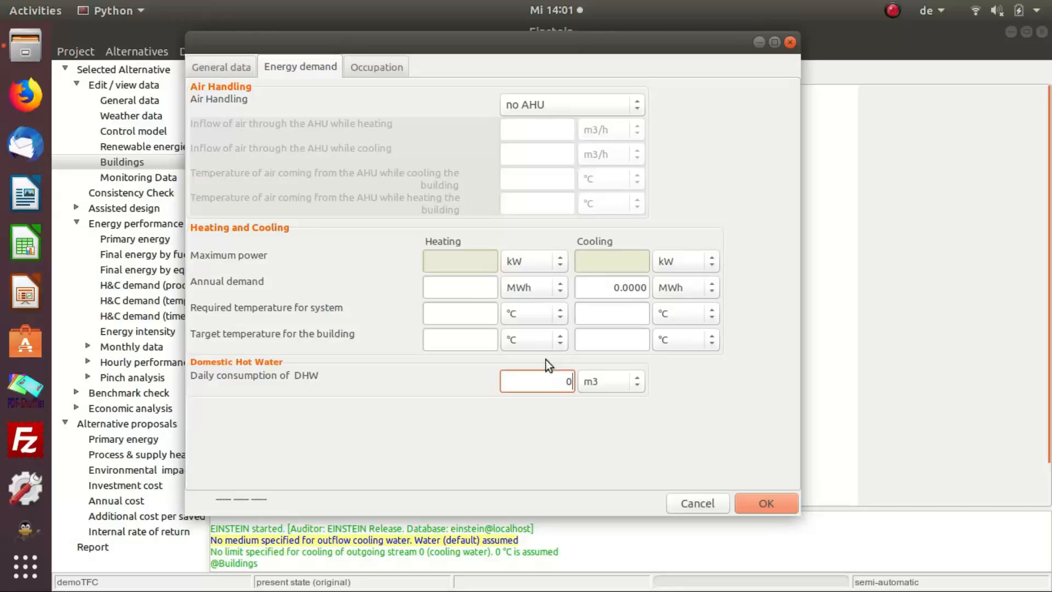
Set the building's annual heating demand to 4000 MWh, the required system temperature to 55 °C and the target building temperature to 20 °C
click(470, 289)
text(4000)
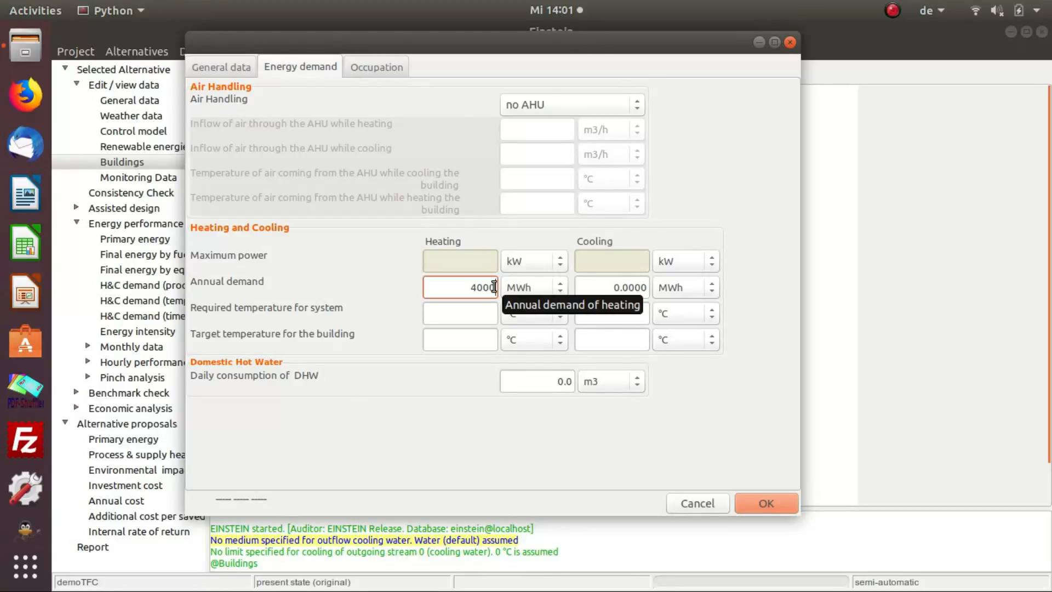
click(477, 317)
text(55)
click(461, 345)
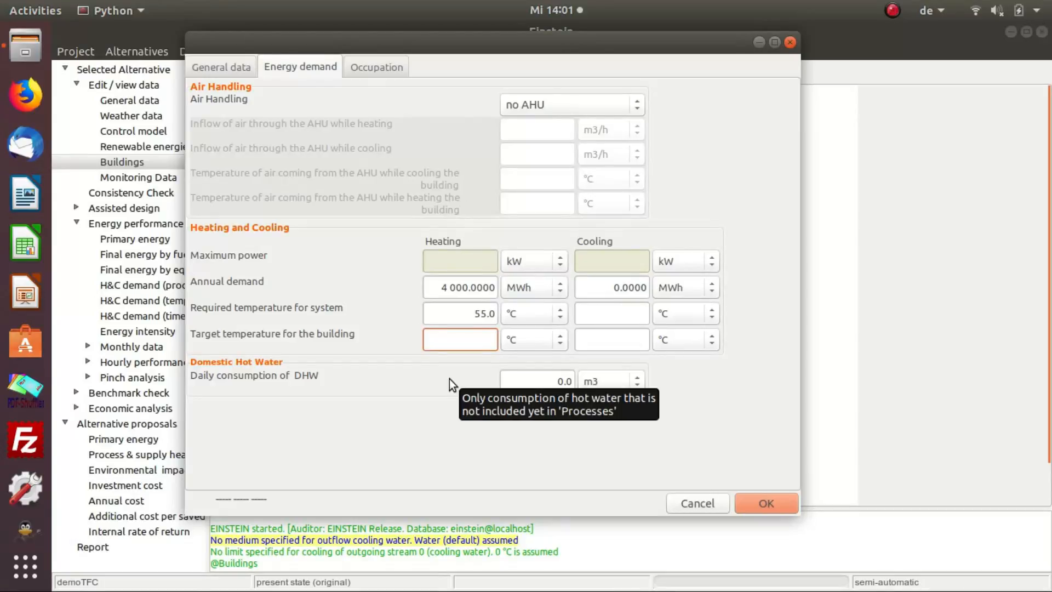
text(20)
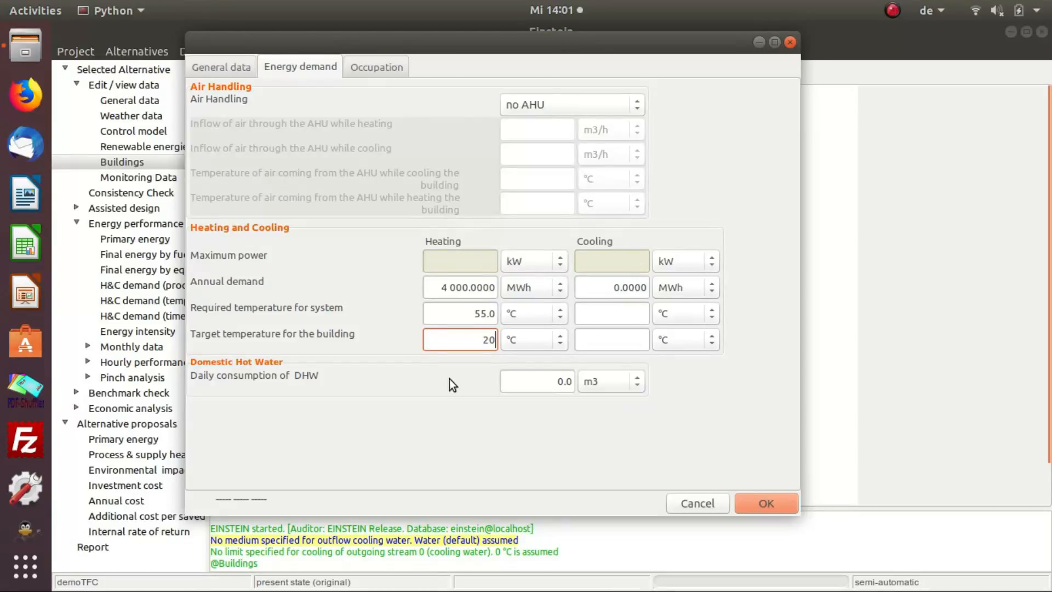
Set the building's occupation to 12 hours and its use to 365 days per year
click(645, 312)
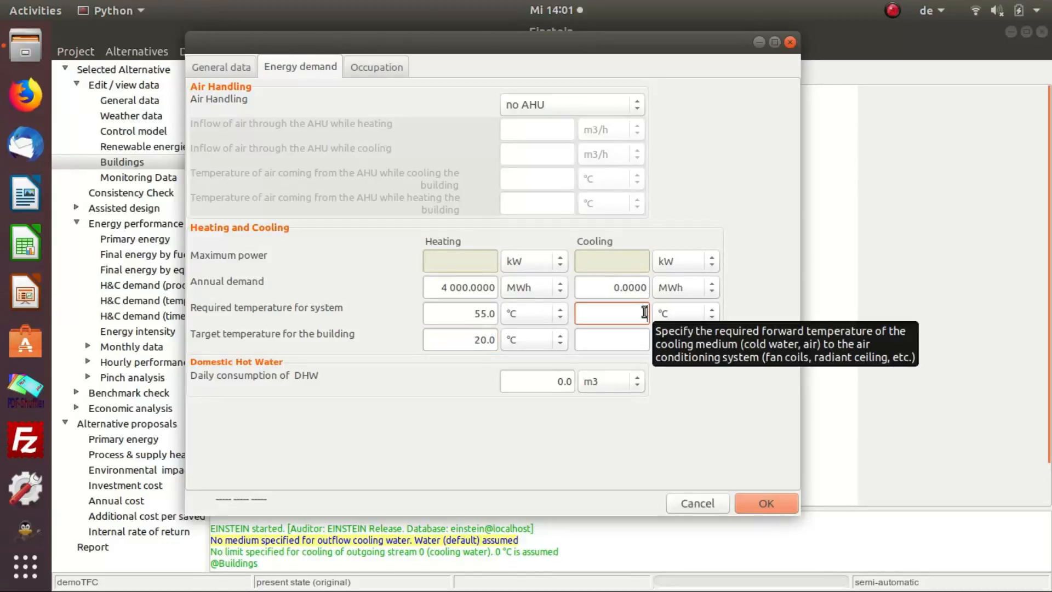
click(372, 63)
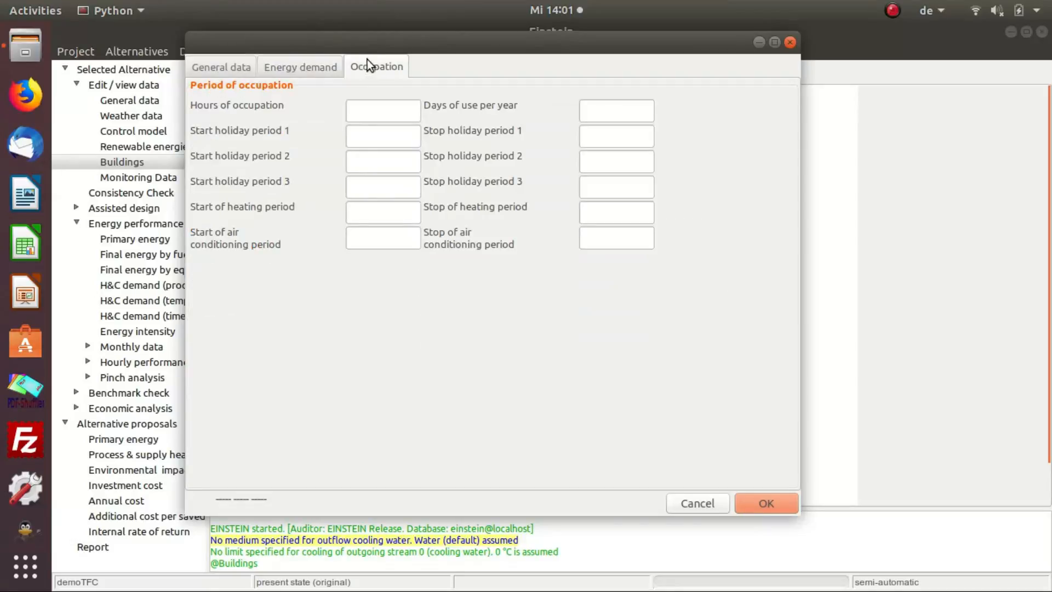
click(383, 112)
text(12)
click(619, 112)
text(365)
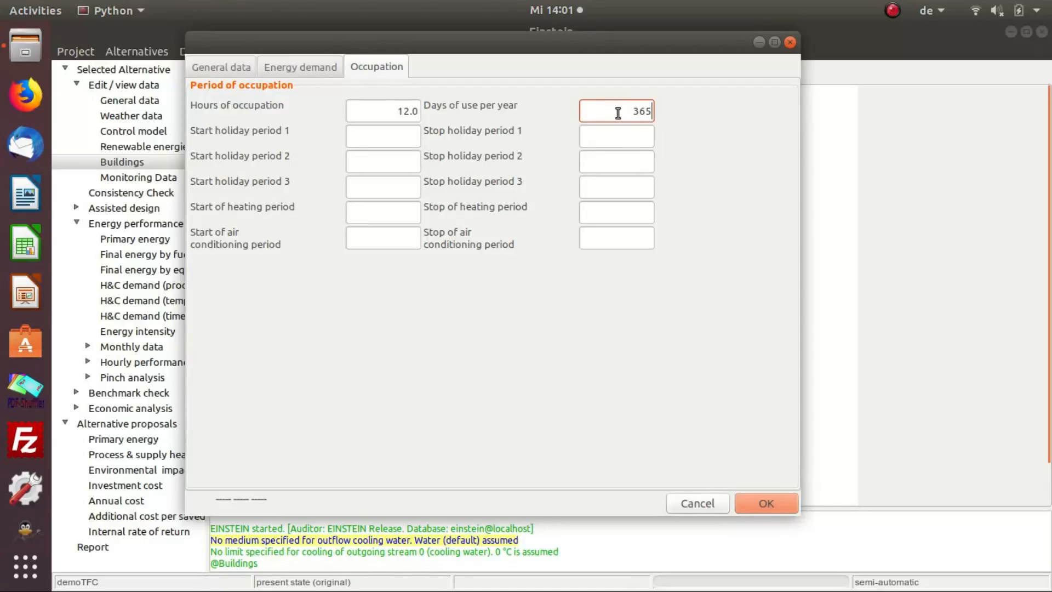
Set the start of the building's heating period to 2007-10-01
click(402, 216)
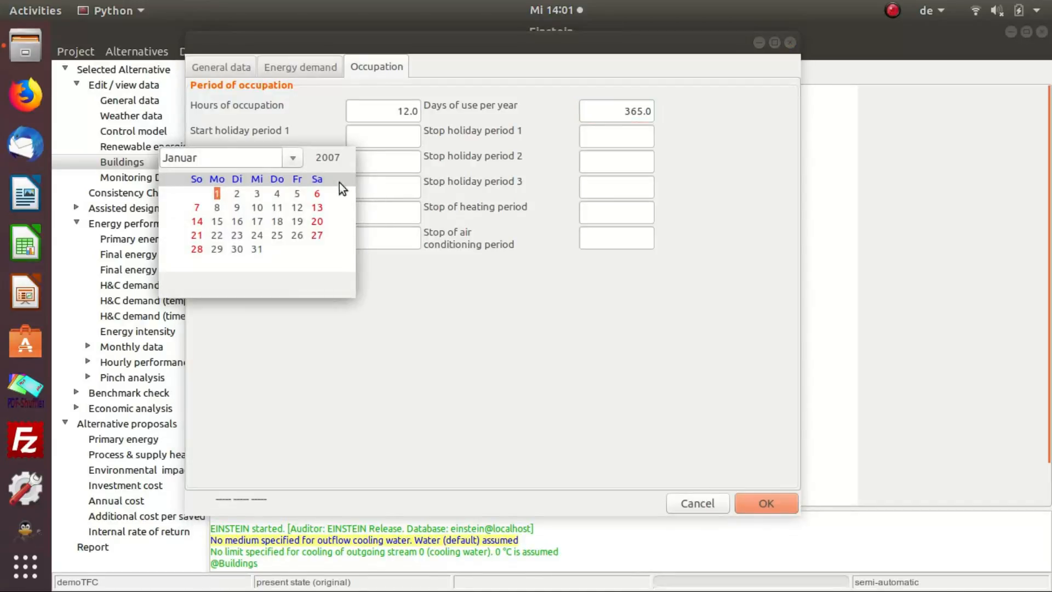
click(294, 158)
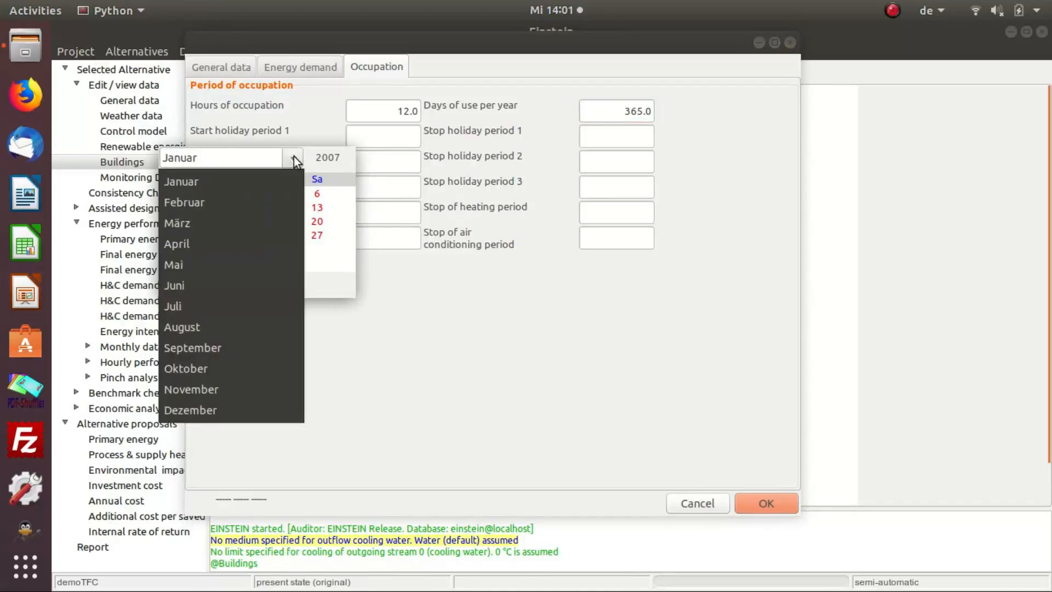
click(248, 373)
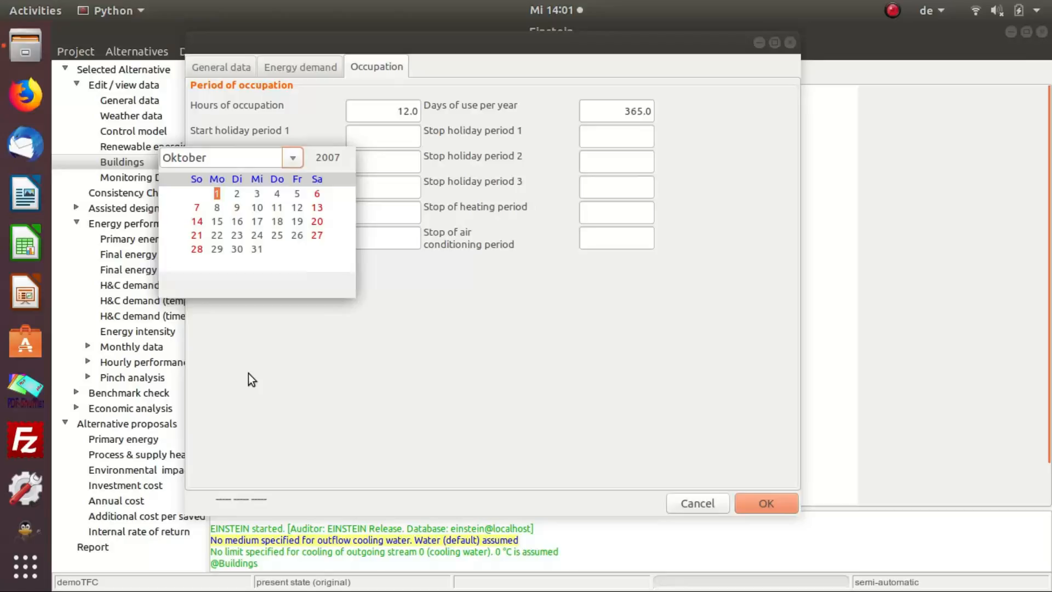
click(217, 197)
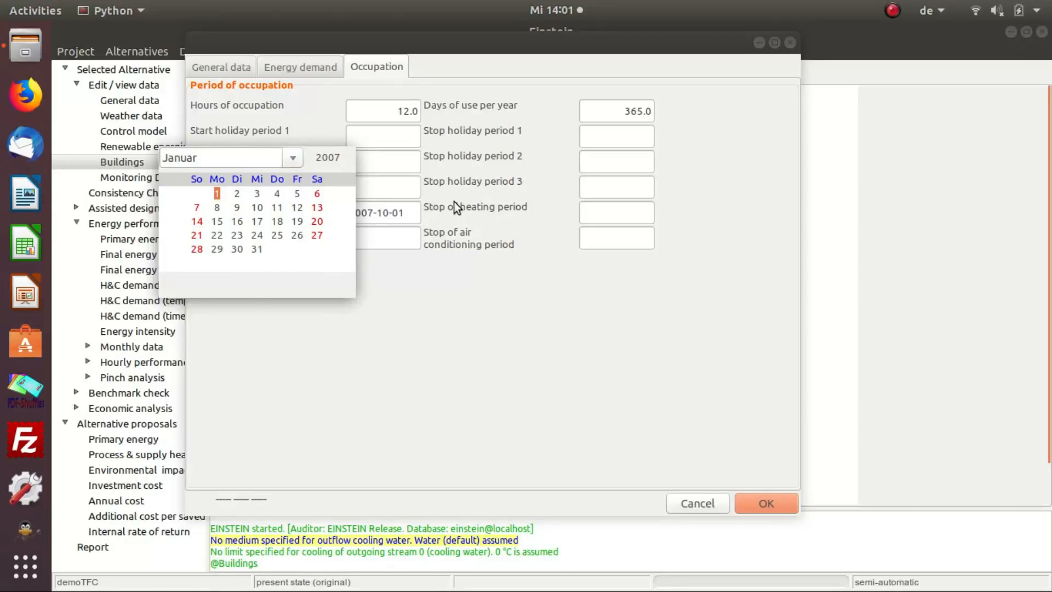
click(412, 217)
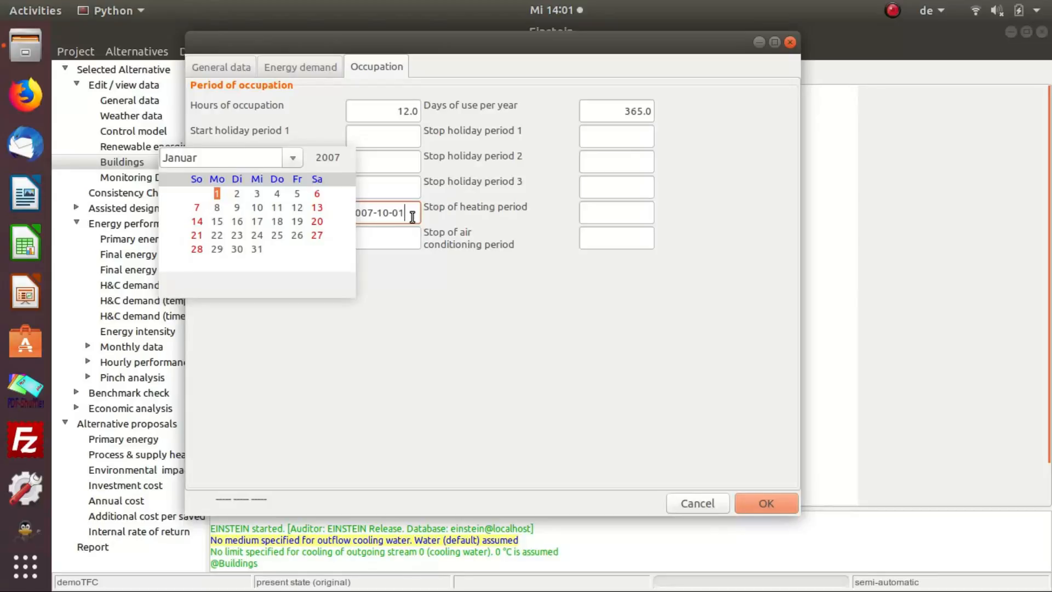
Set the stop of the building's heating period to 2007-03-31 and save the building data
click(625, 213)
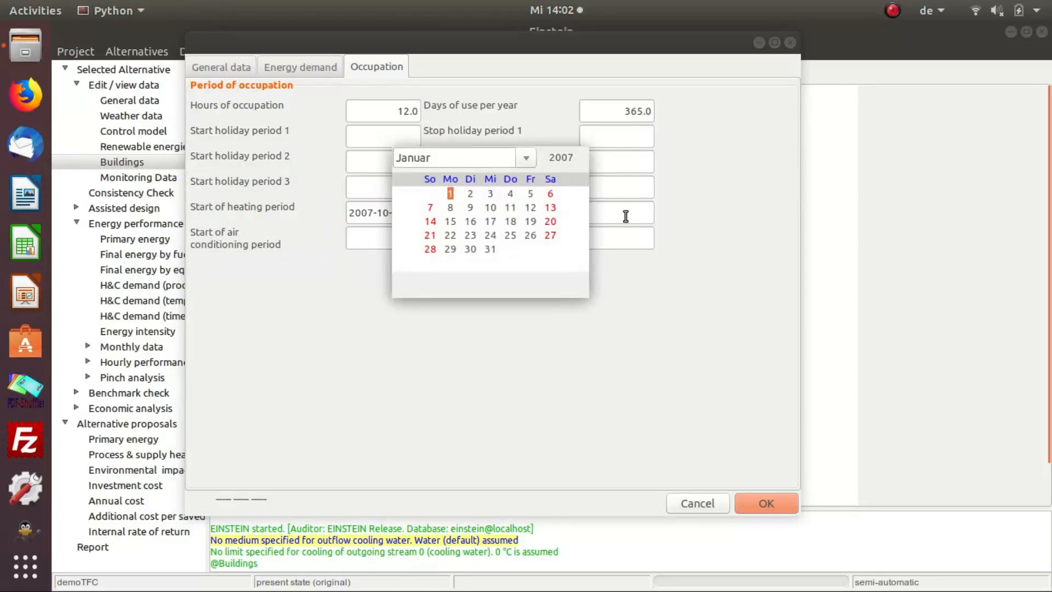
click(524, 150)
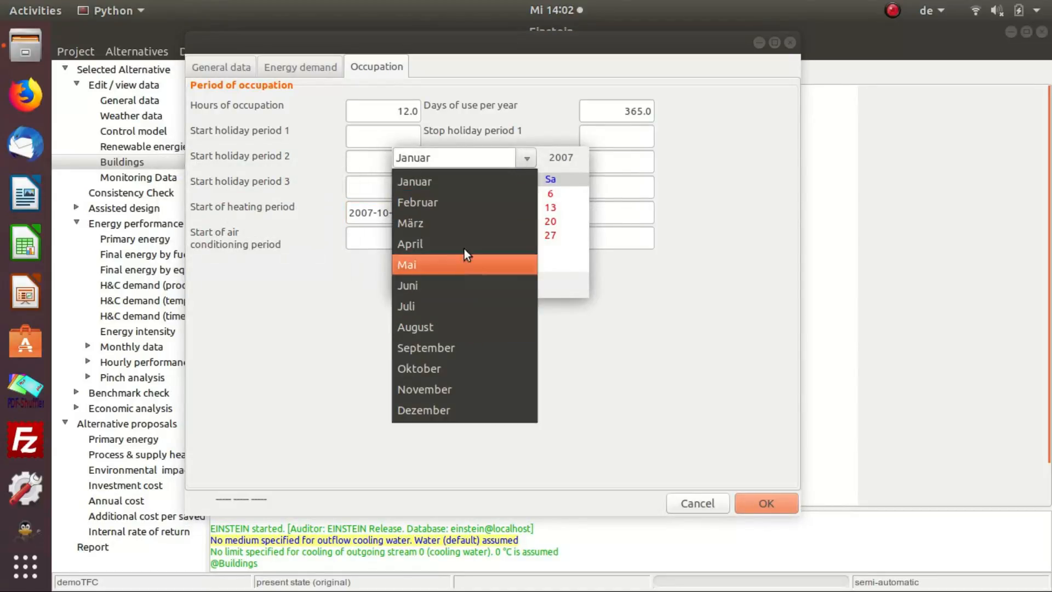
click(476, 227)
click(550, 249)
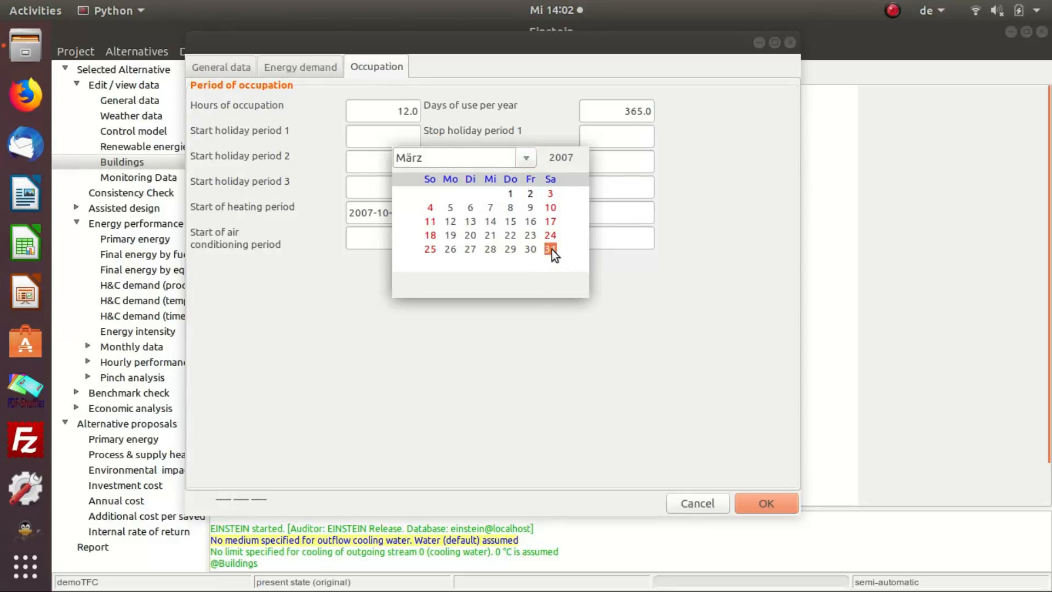
click(628, 216)
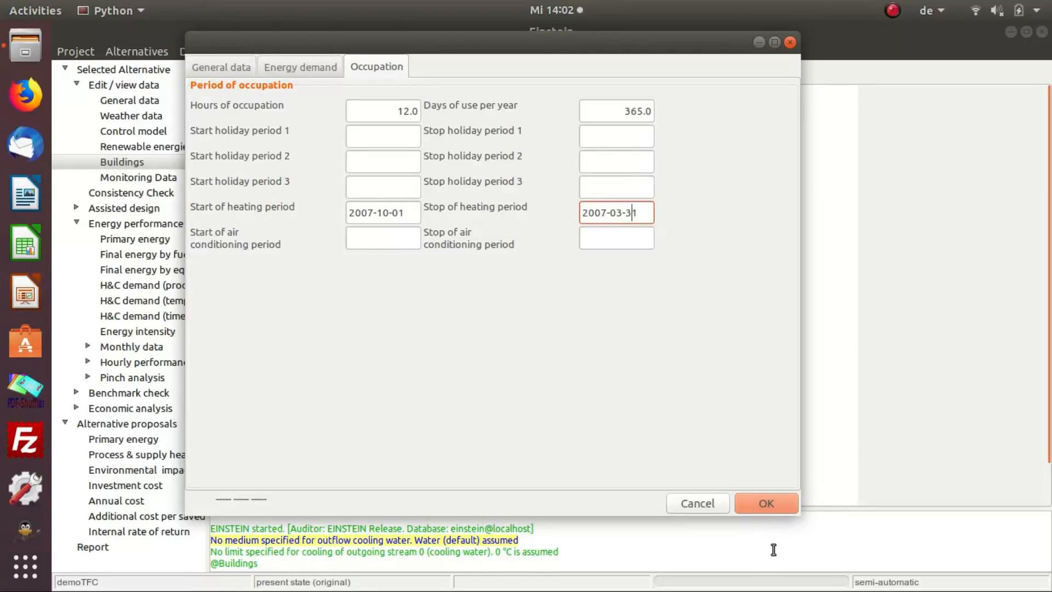
click(764, 505)
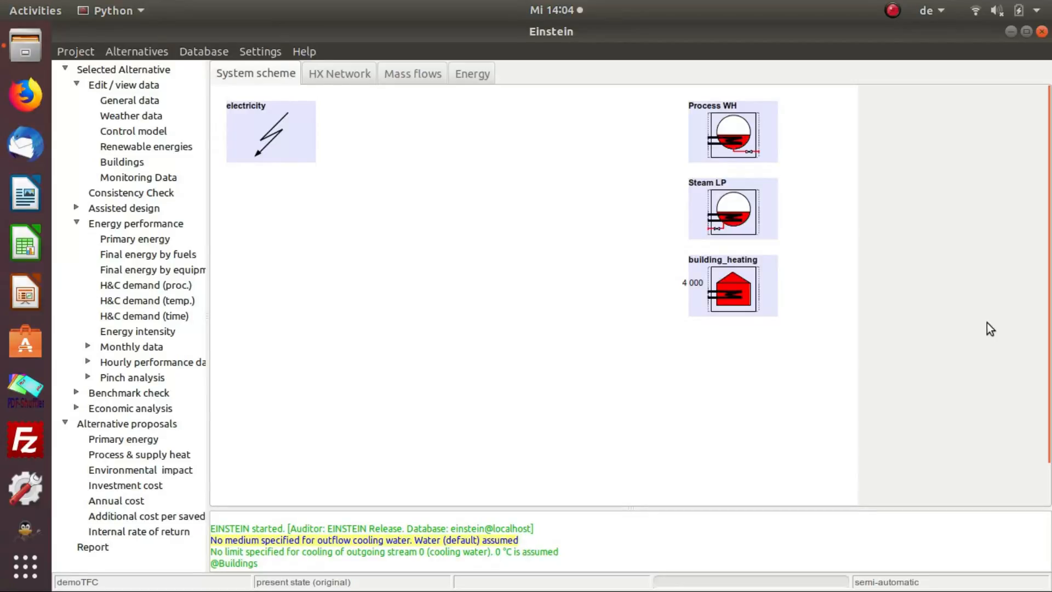
Add a new equipment to the system scheme with the short name steam boiler
right_click(422, 306)
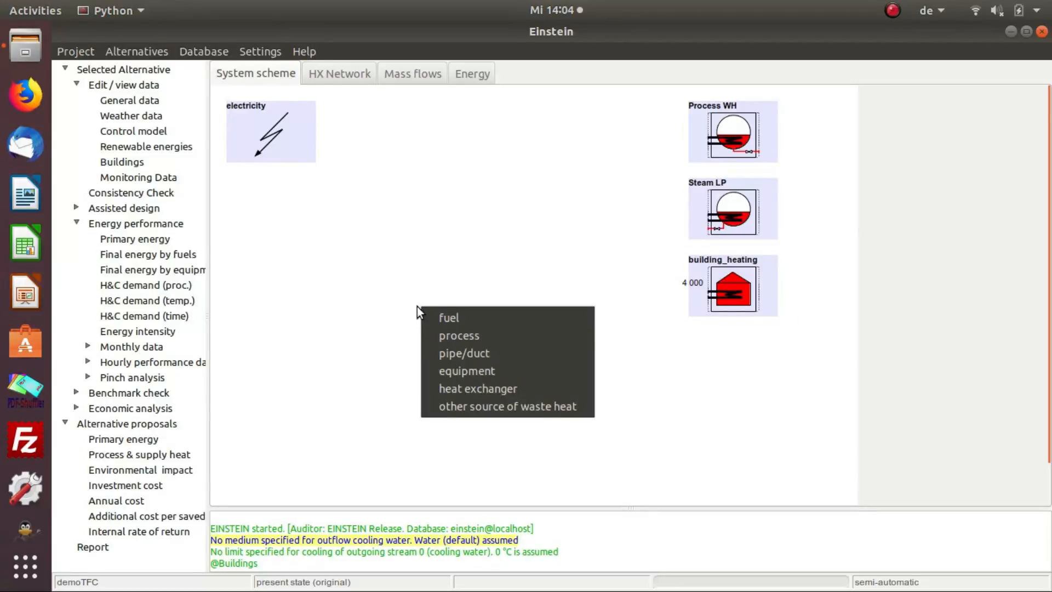
click(459, 371)
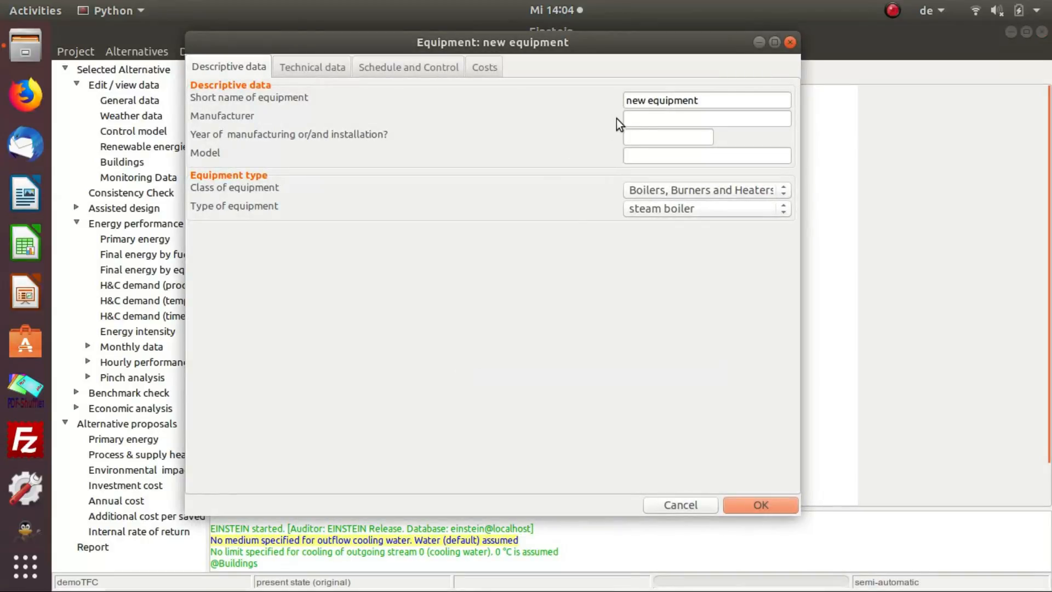
click(735, 101)
key(BackSpace)
key(BackSpace)
key(BackSpace)
key(BackSpace)
key(BackSpace)
key(BackSpace)
key(BackSpace)
key(BackSpace)
key(BackSpace)
key(BackSpace)
key(BackSpace)
key(BackSpace)
key(BackSpace)
text(steam boiler)
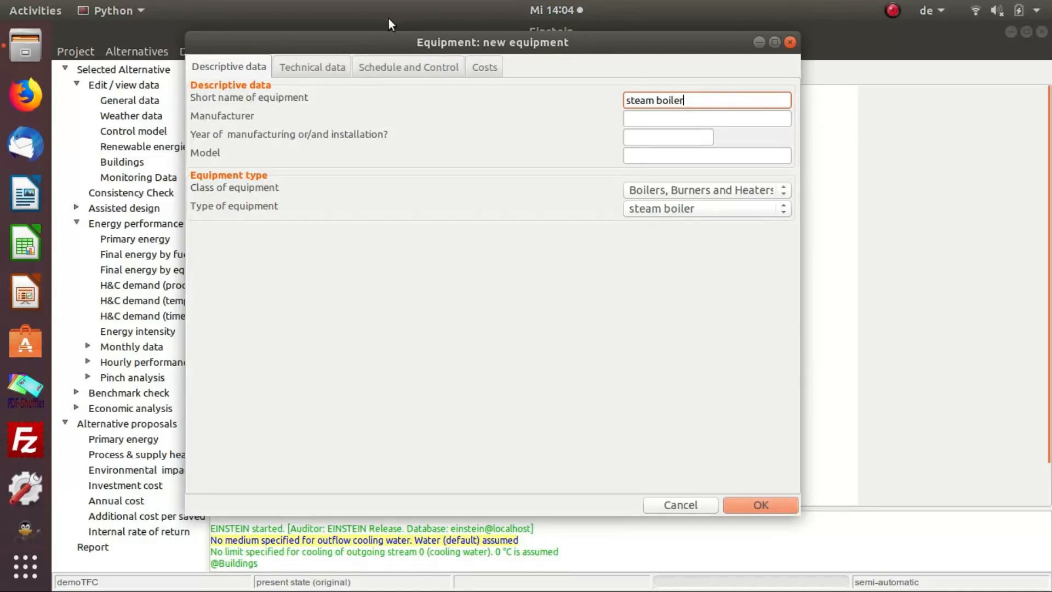
Set the steam boiler's nominal thermal power output to 10000 kW and thermal conversion efficiency to 0.9, and save the equipment
click(320, 67)
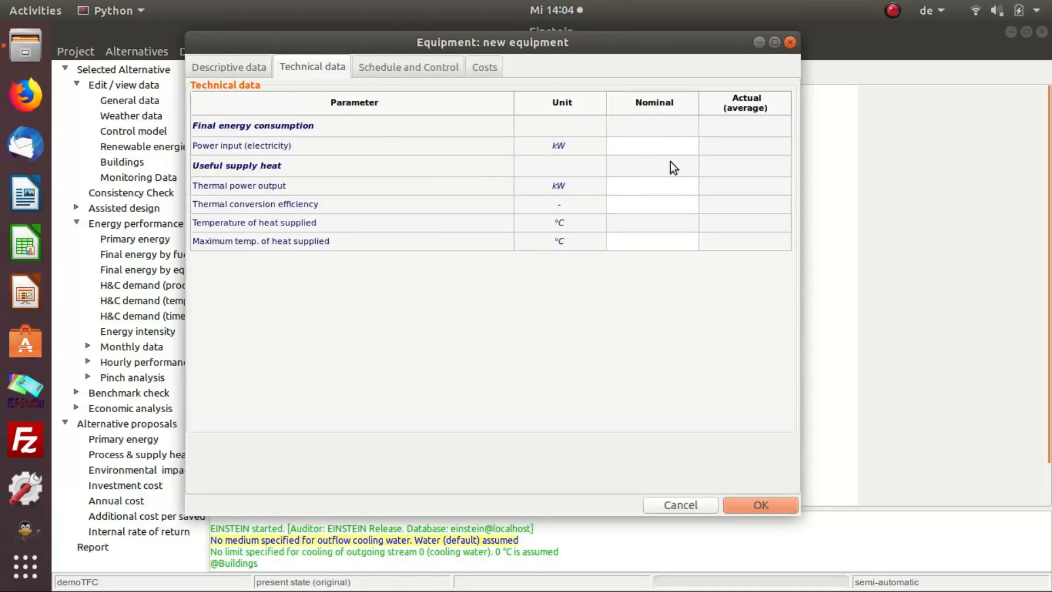
click(663, 190)
click(663, 189)
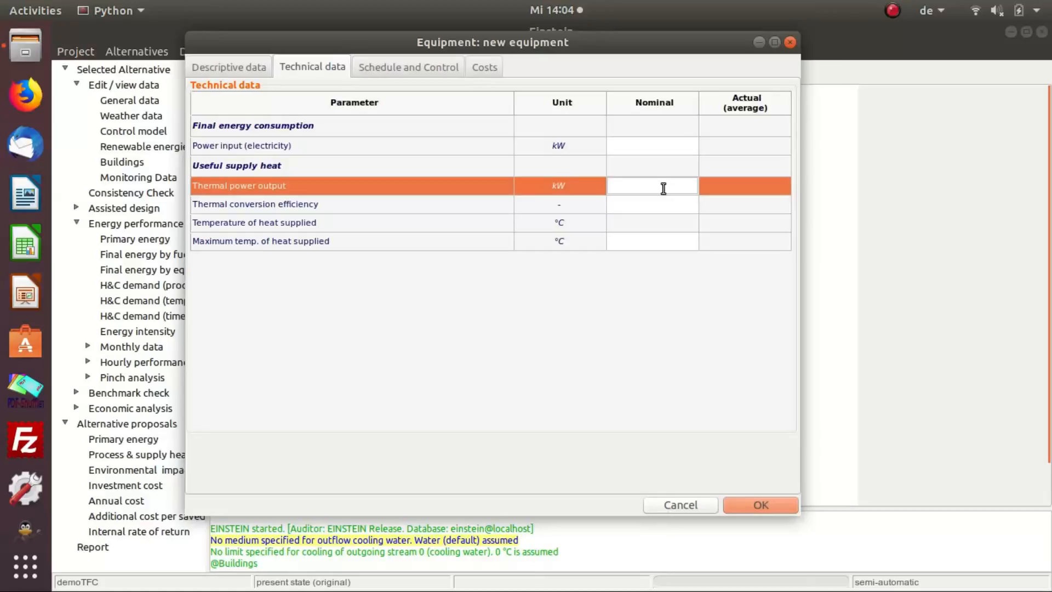
text(10000)
click(662, 202)
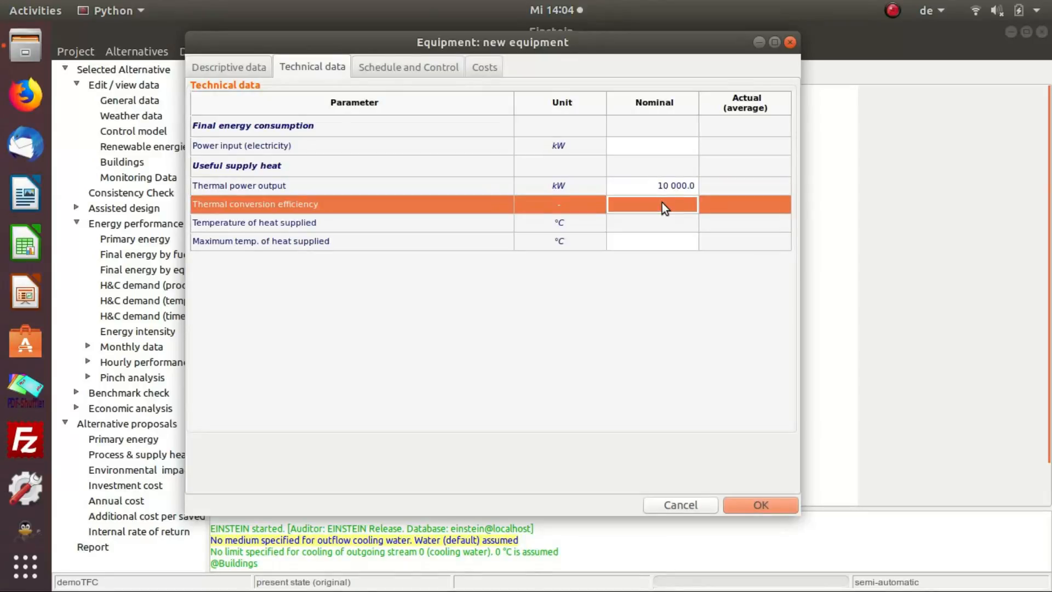
text(0.9)
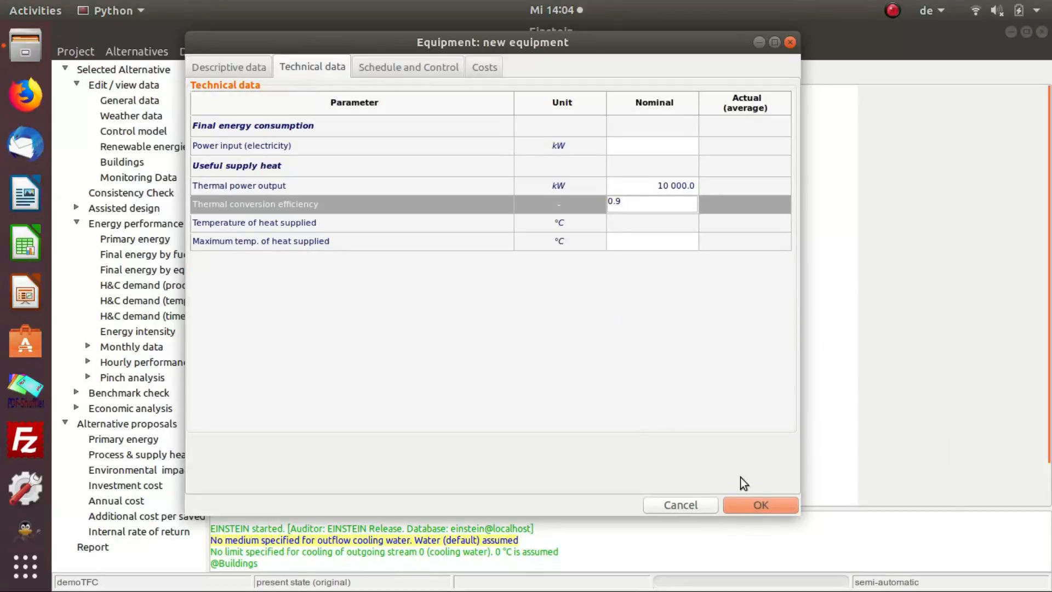
click(759, 504)
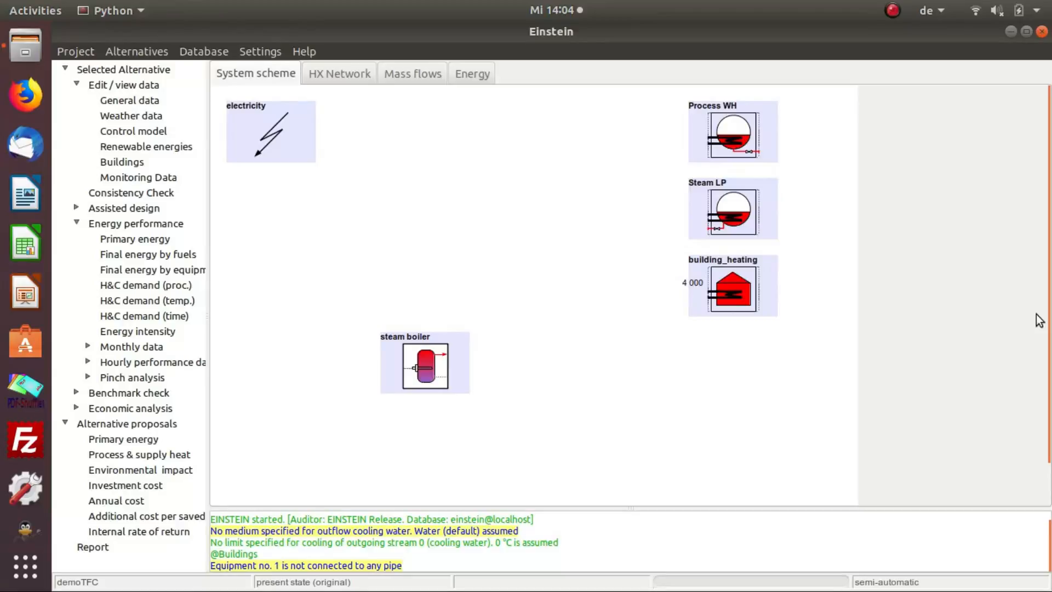
Add Natural gas as a fuel in the system scheme and connect it to the steam boiler
right_click(425, 229)
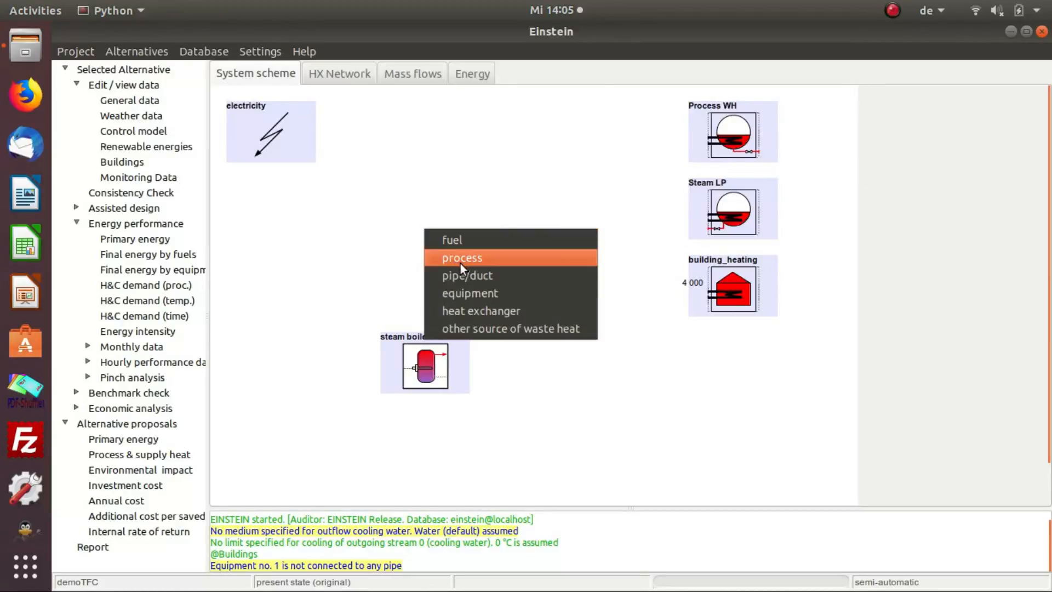
click(477, 238)
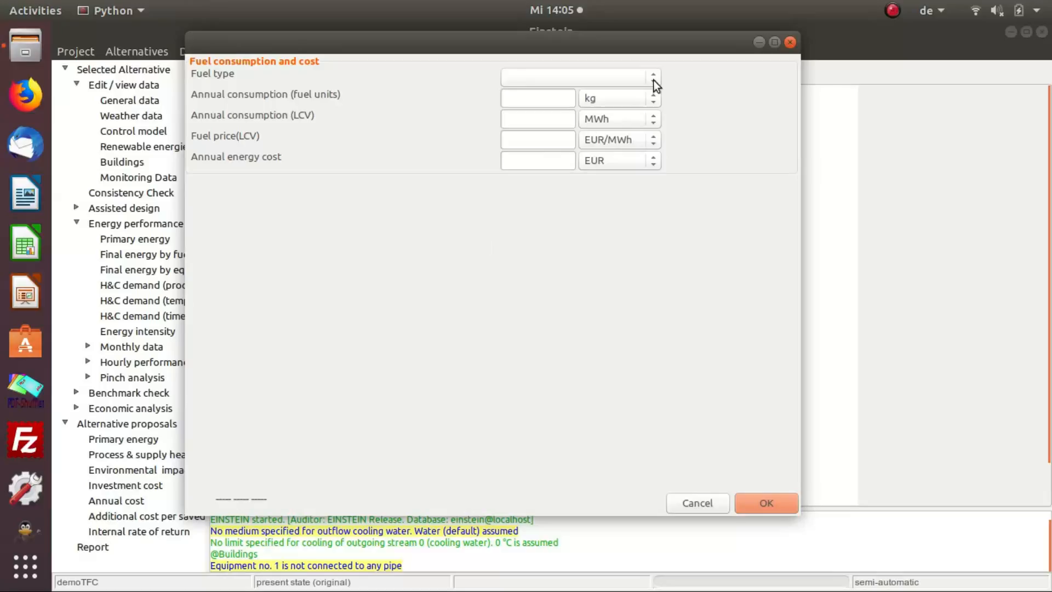
click(650, 77)
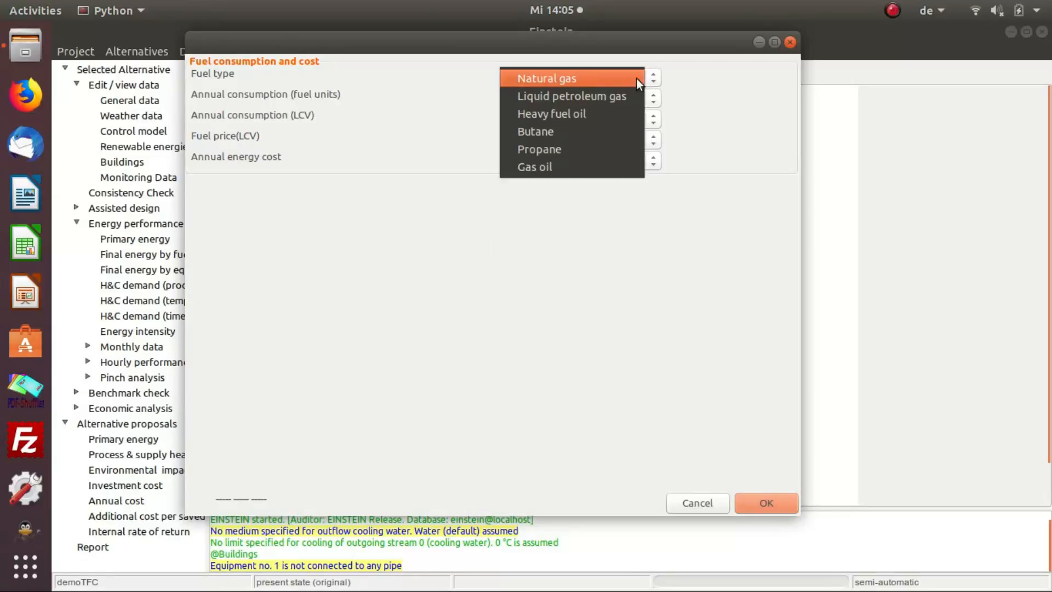
click(584, 81)
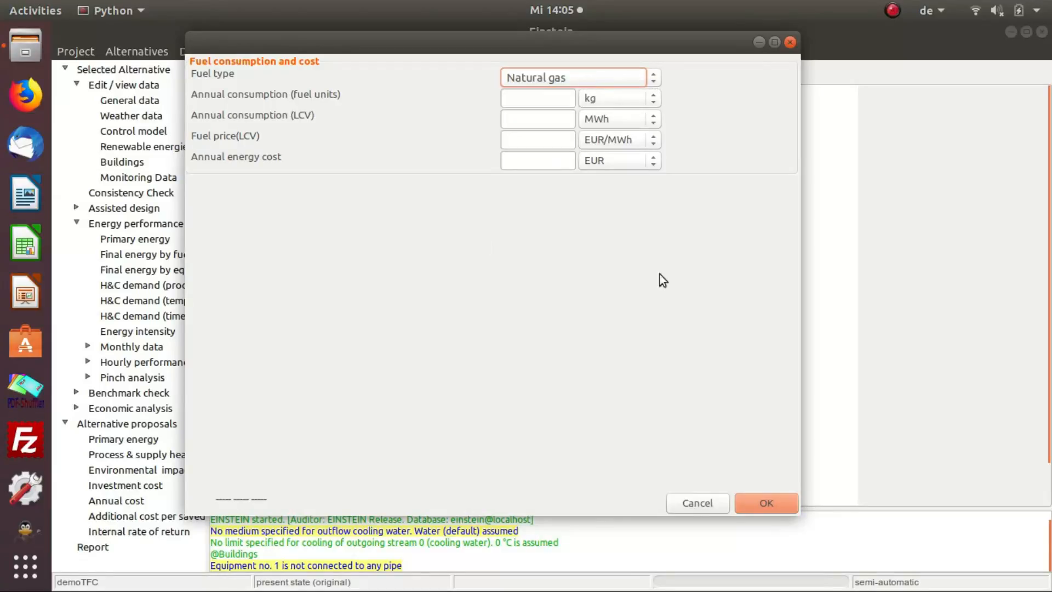
click(773, 502)
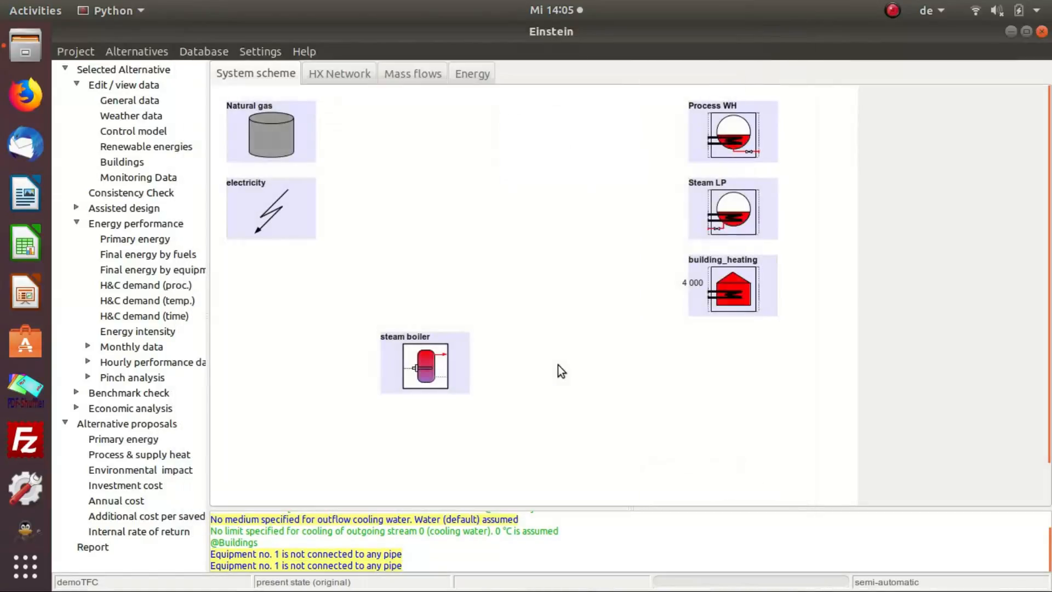
drag(313, 114, 387, 345)
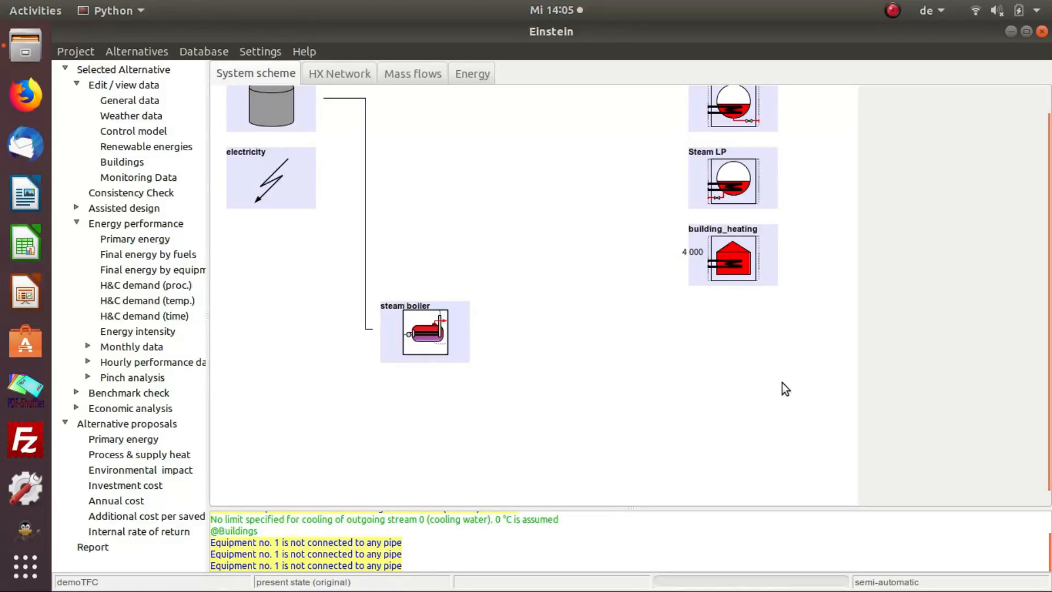
Add a new pipe/duct named steam piping with a rate of recirculation of 1
right_click(612, 361)
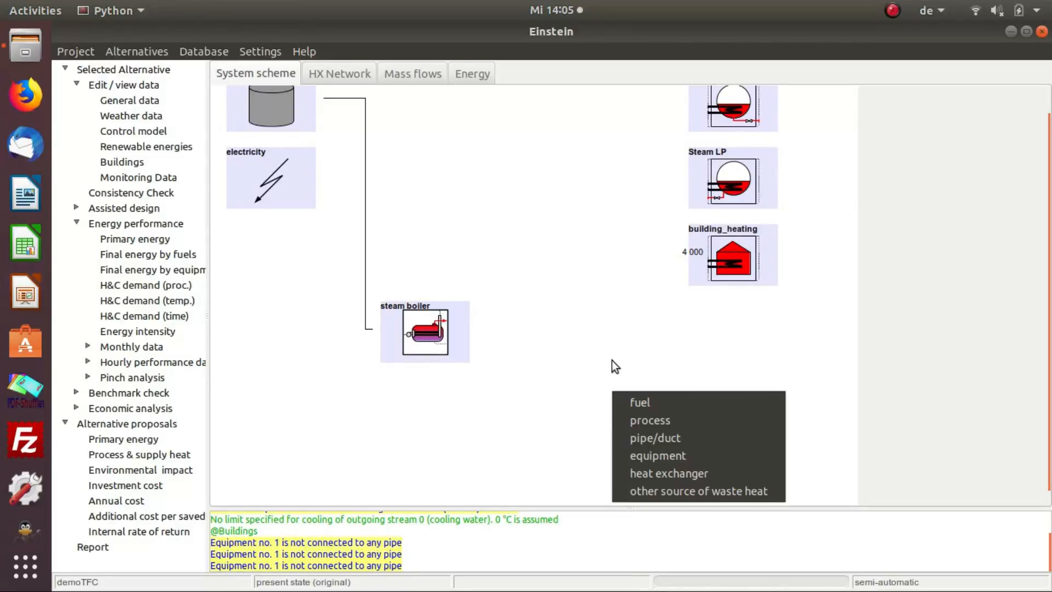
click(651, 440)
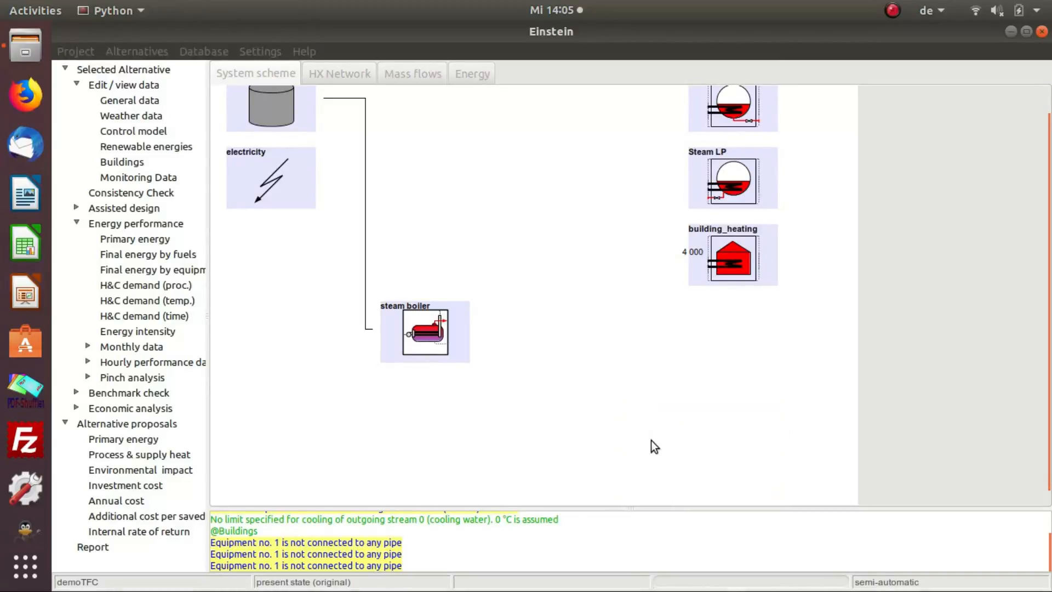
text(steam piping)
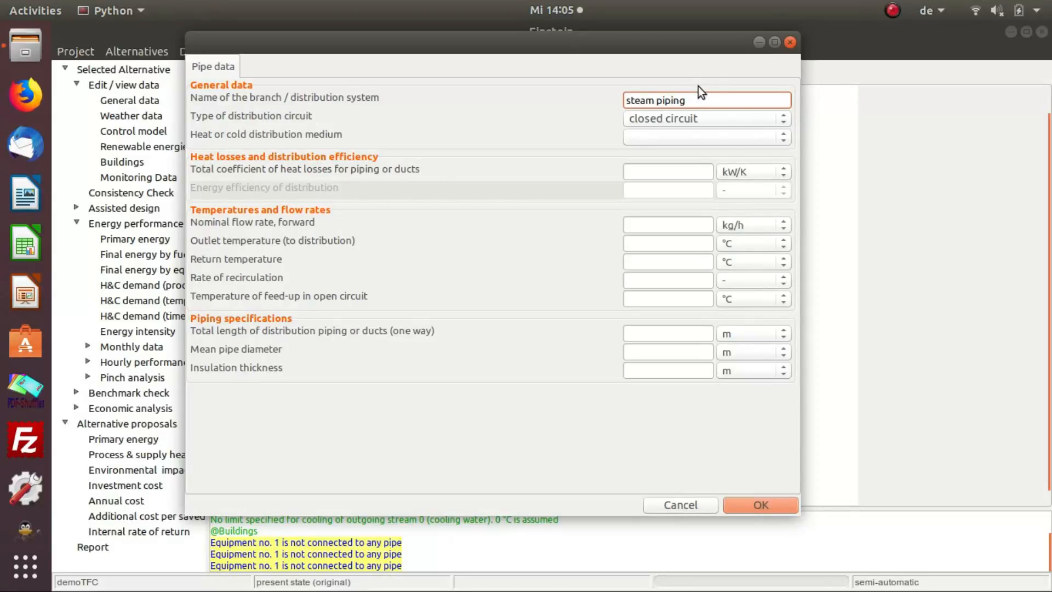
click(700, 282)
text(1)
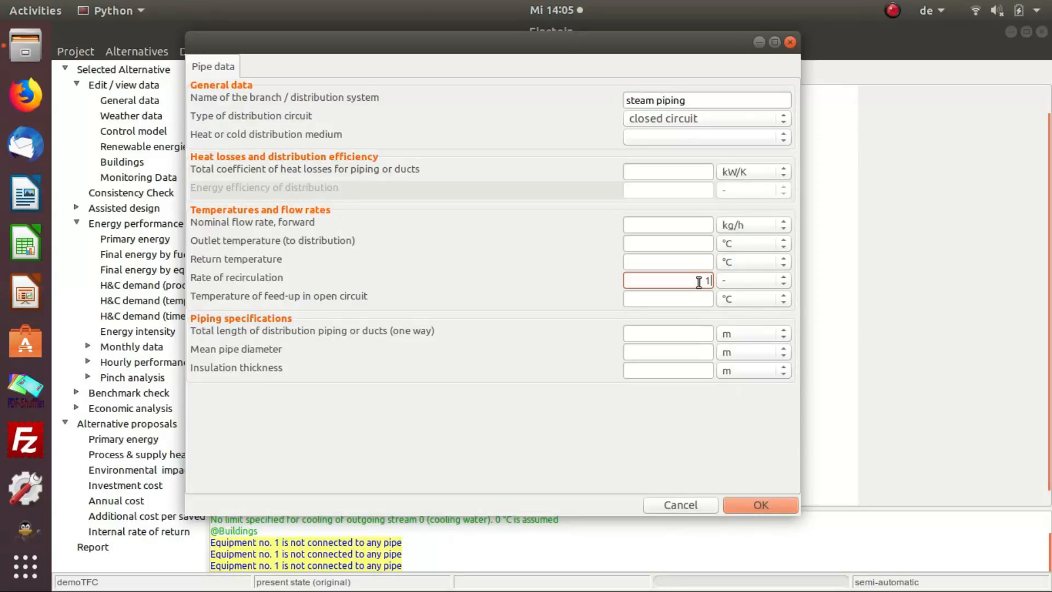
Set the steam piping's outlet temperature to 180 °C, its return temperature to 80 °C and its distribution medium to Steam_10bar
click(698, 243)
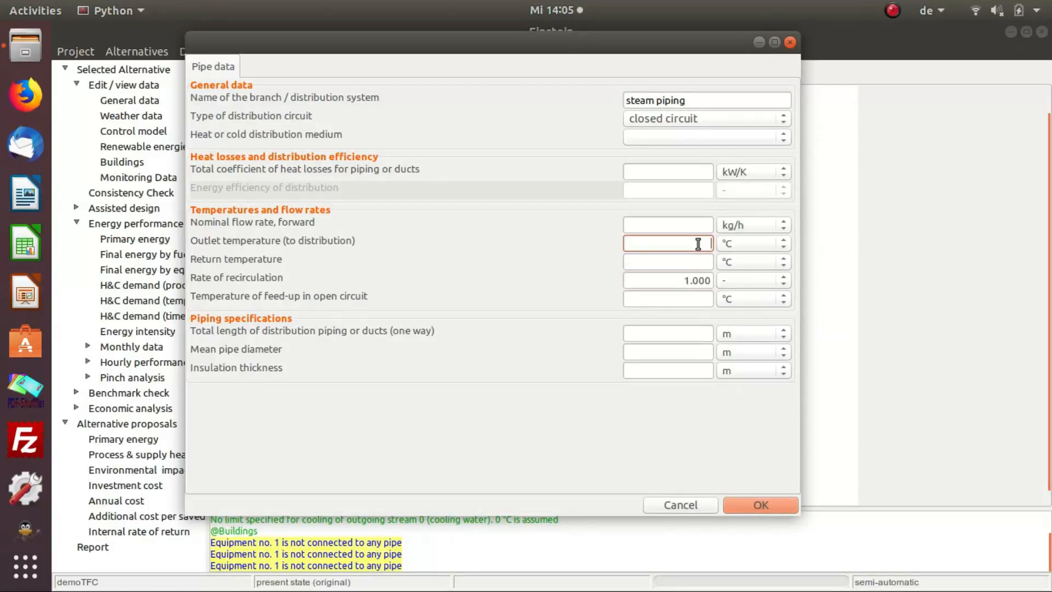
text(130)
click(695, 262)
text(80)
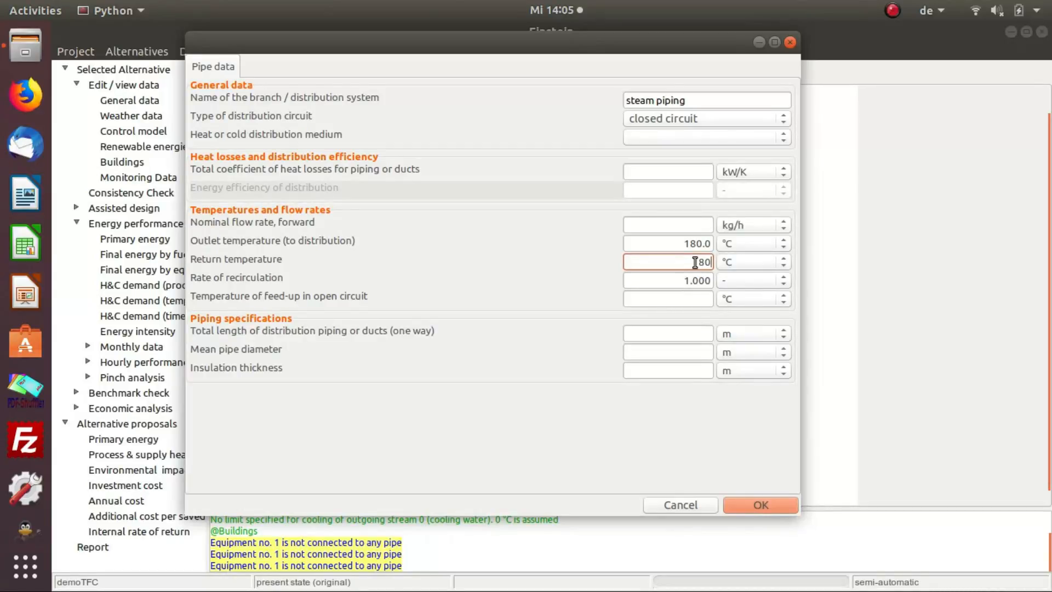
click(784, 134)
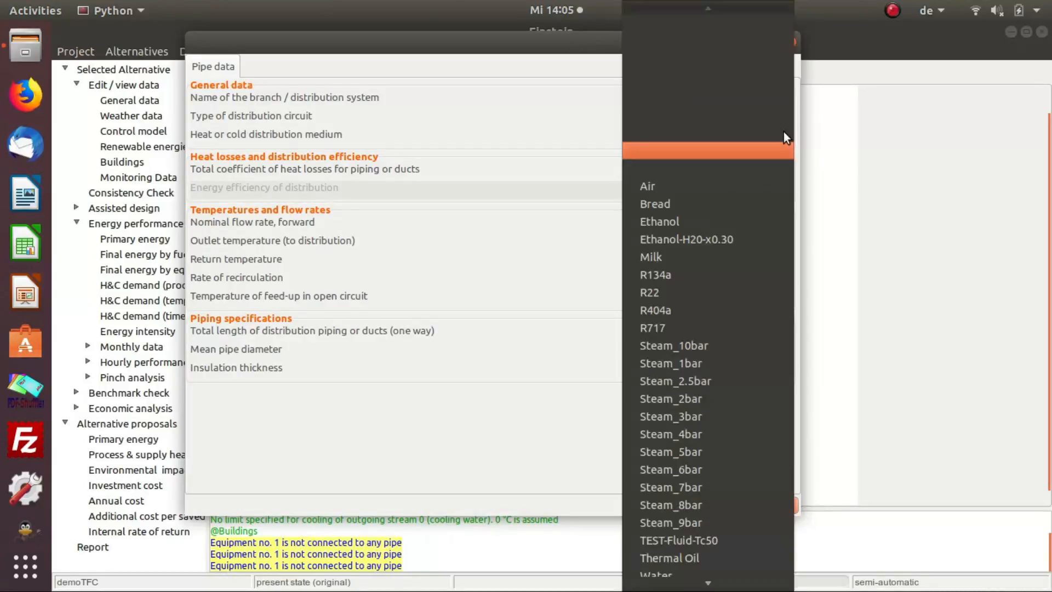
click(725, 349)
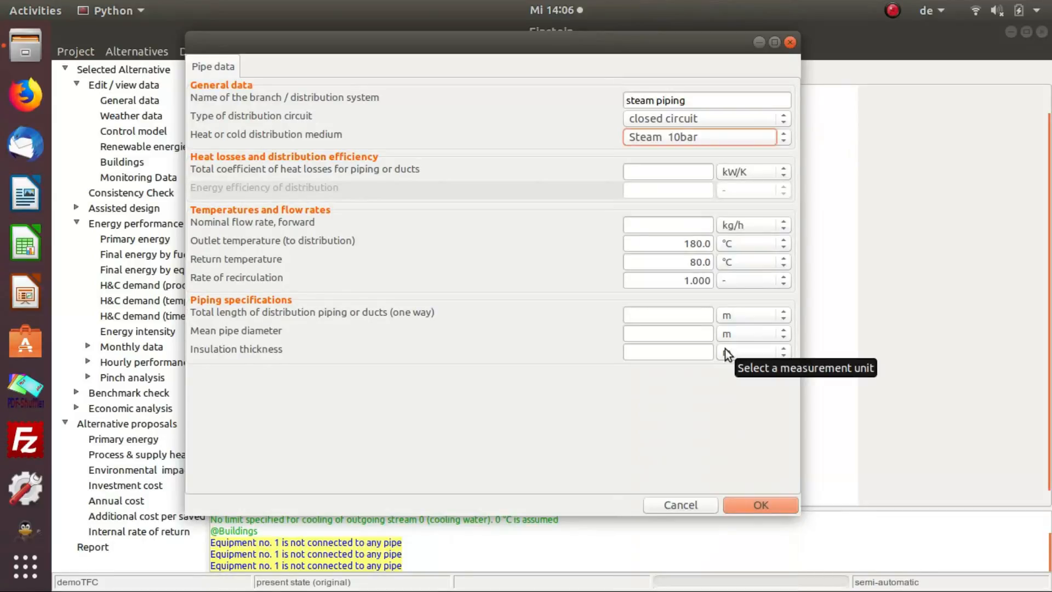
Set the steam piping's total one-way length of distribution piping to 800 m and save the pipe data
click(679, 319)
text(800)
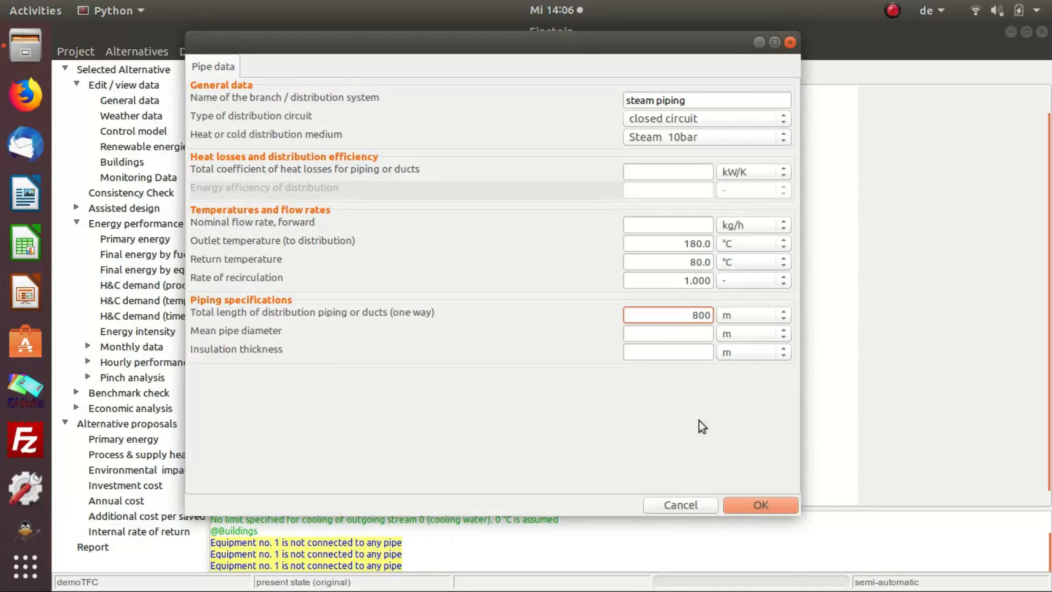
click(746, 504)
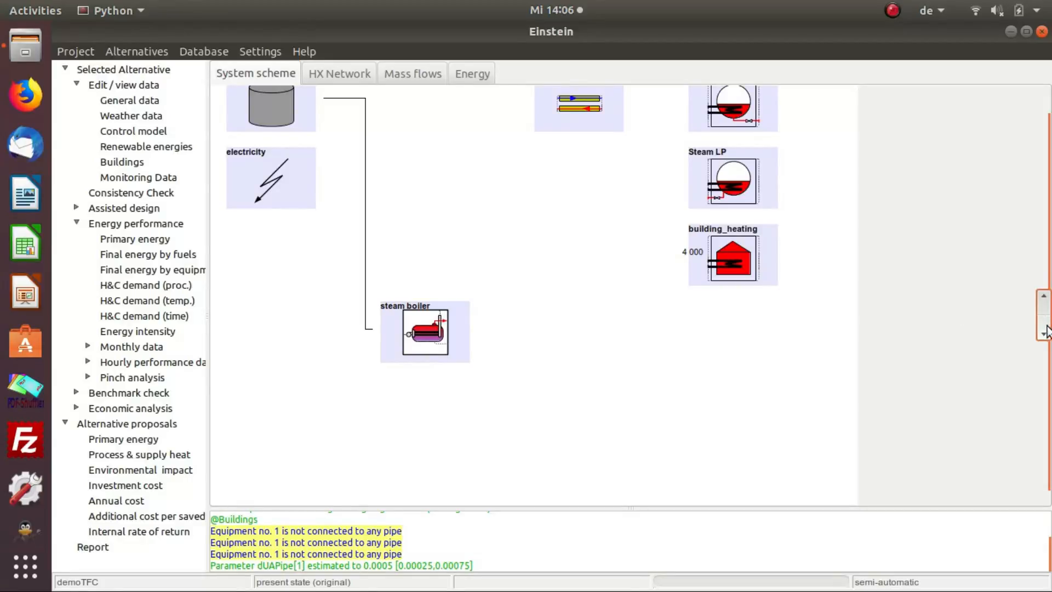
Connect the steam boiler to the steam piping, and the steam piping to Process WH and Steam LP in the system scheme
scroll(1047, 267, up, 2)
drag(463, 368, 540, 117)
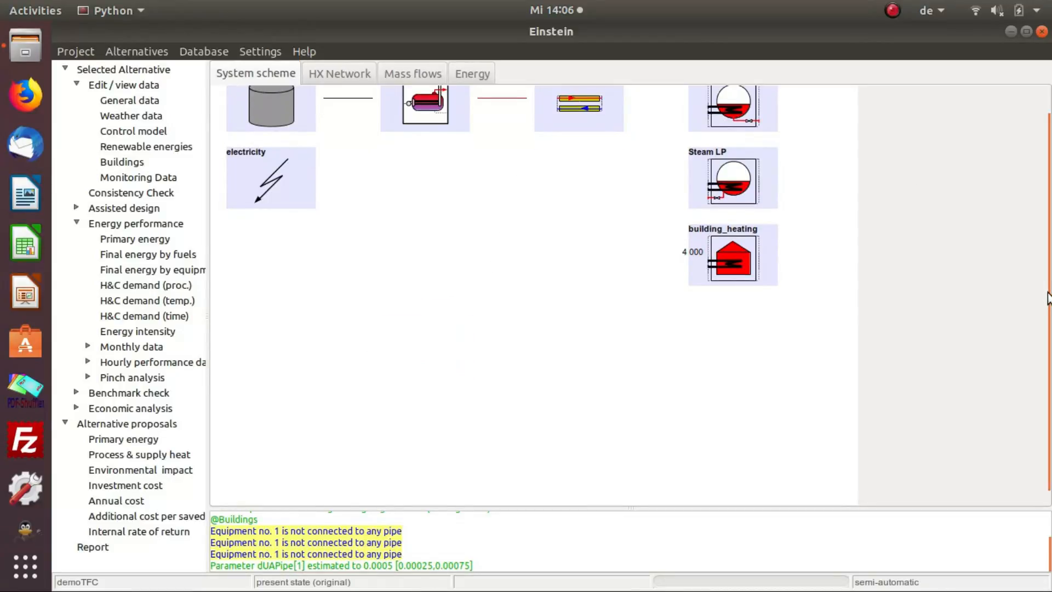
drag(1048, 174, 1044, 80)
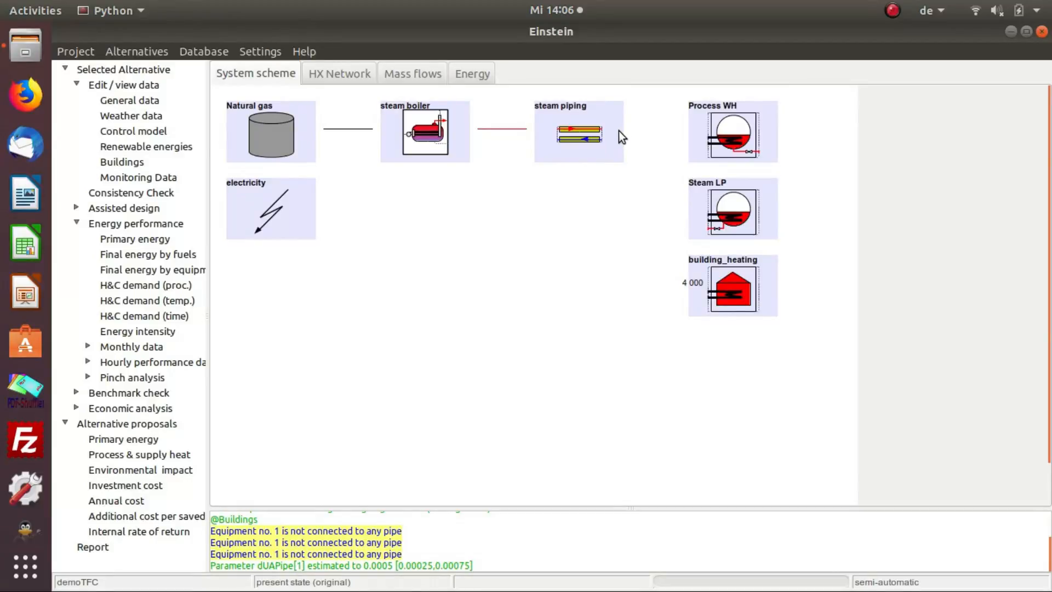
click(692, 130)
click(616, 114)
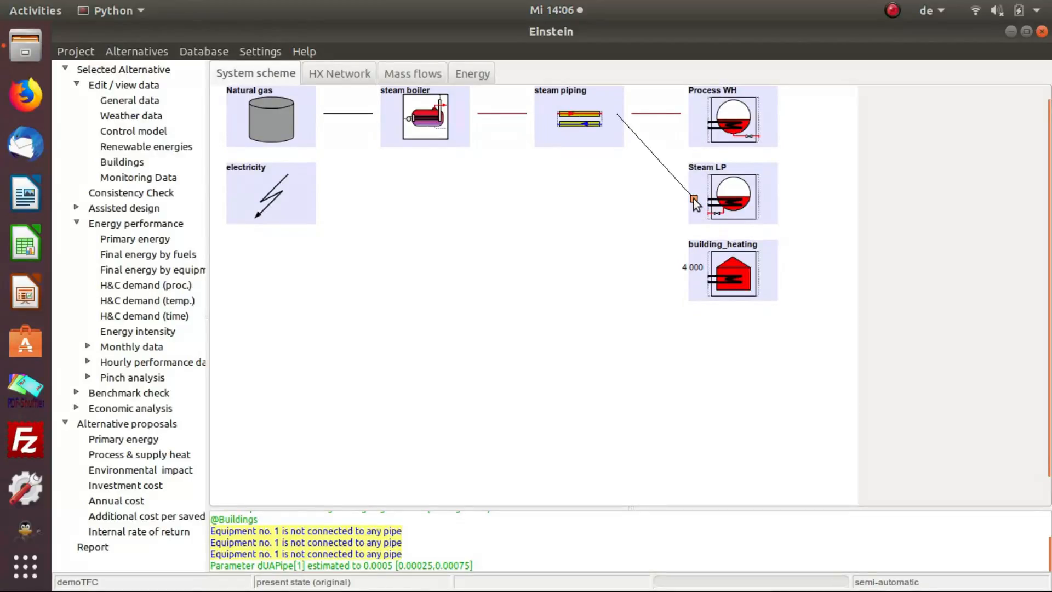
click(694, 199)
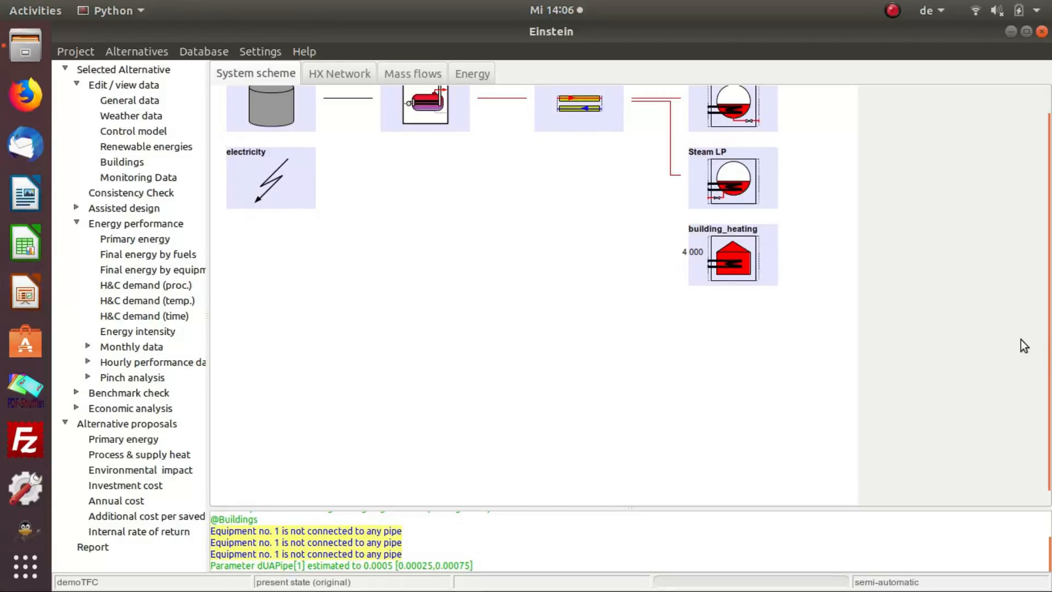
Add a new equipment of type hot water boiler to the system scheme and name it hot water boiler
mouse_move(1048, 254)
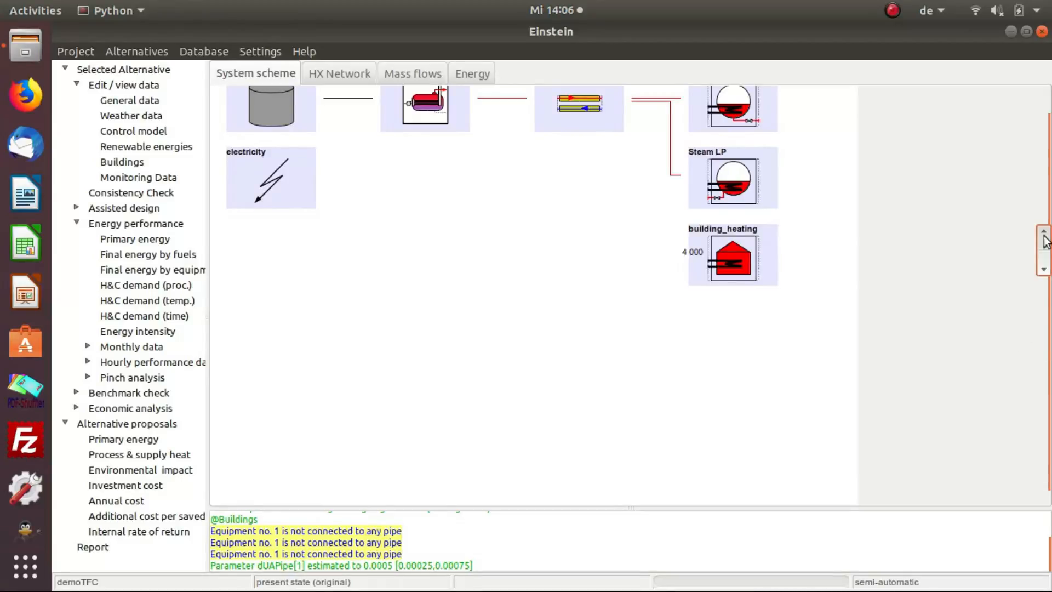
drag(1044, 234, 1047, 165)
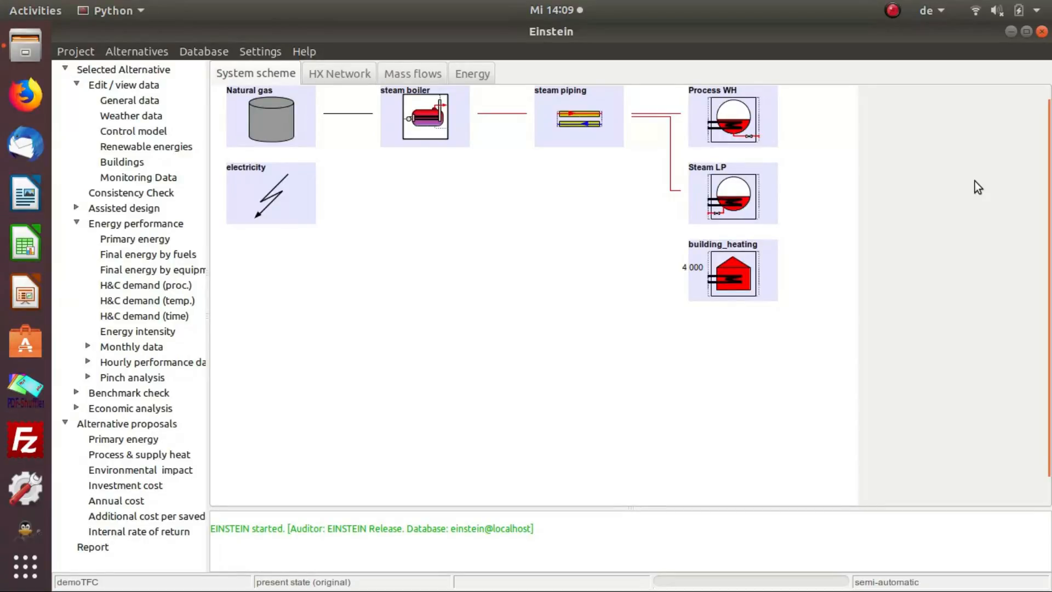
right_click(463, 300)
click(494, 383)
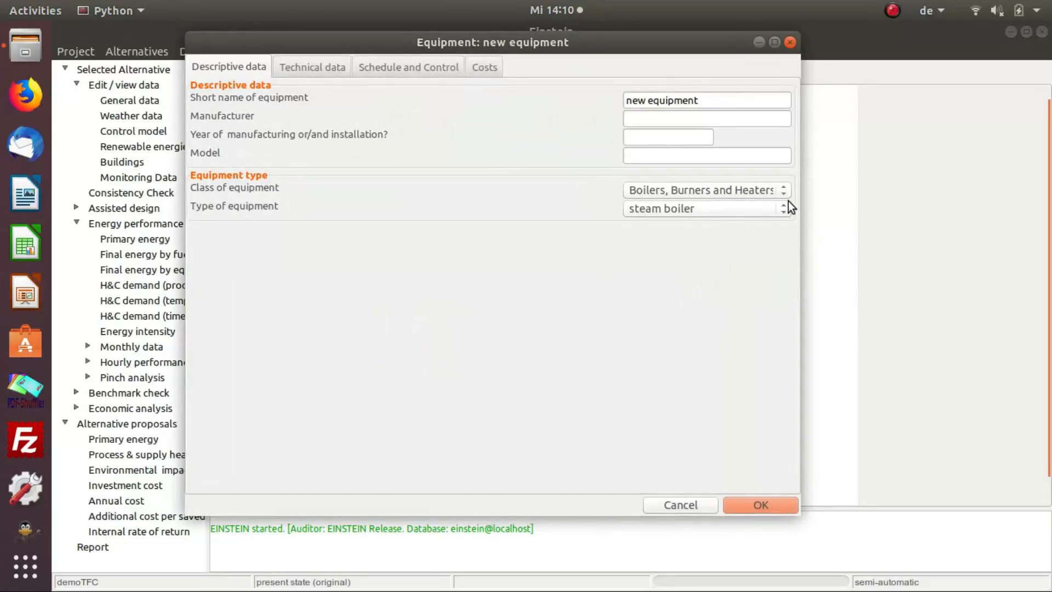
click(782, 208)
click(729, 245)
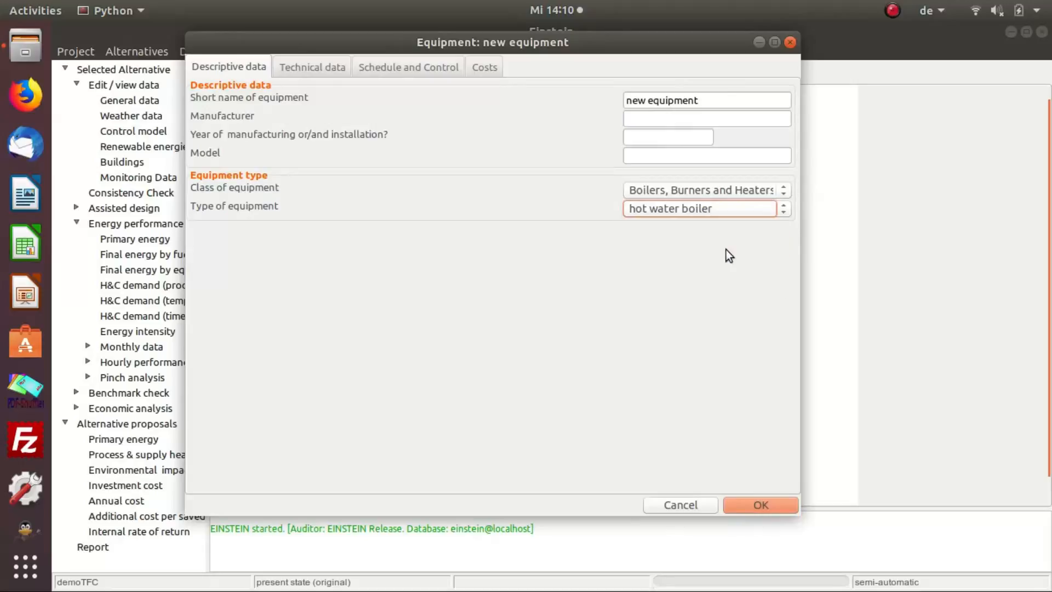
drag(711, 101, 527, 82)
text(hot water boiler)
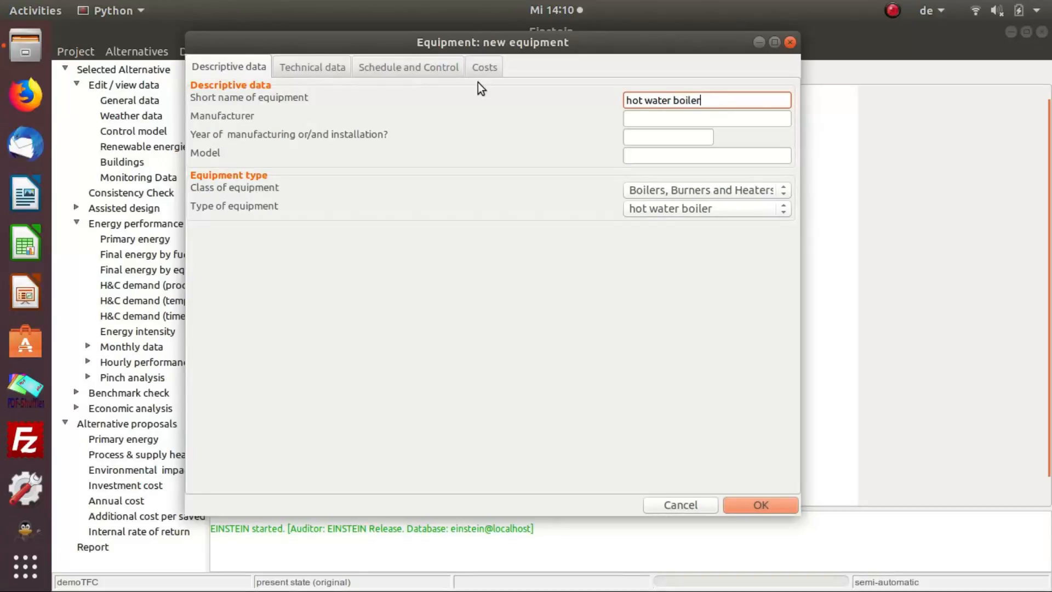
Set the hot water boiler's nominal thermal power output to 4000 kW and thermal conversion efficiency to 0.9, and save the equipment
click(310, 69)
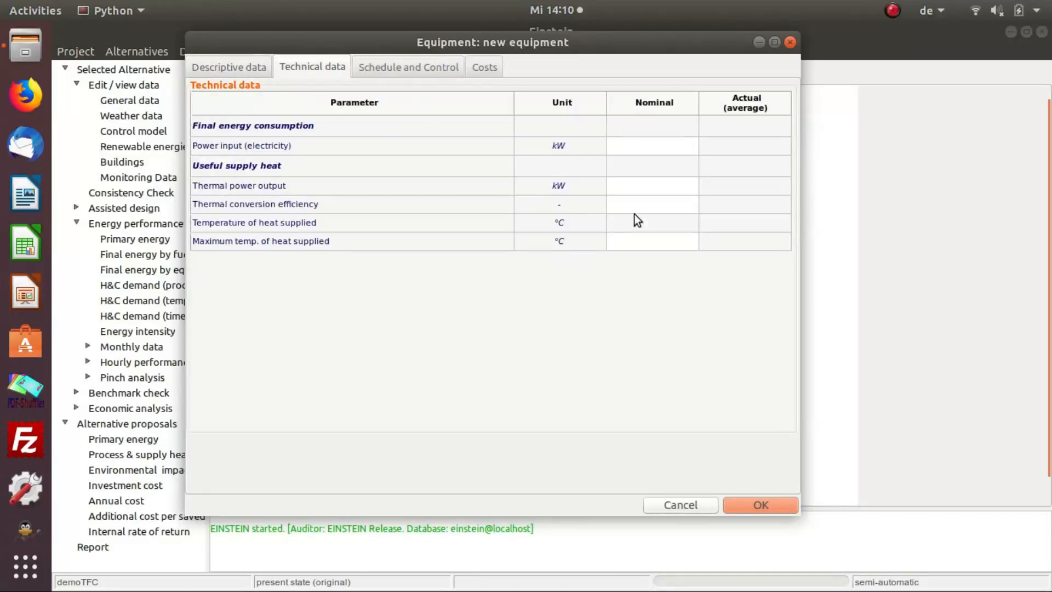
click(662, 191)
text(4000)
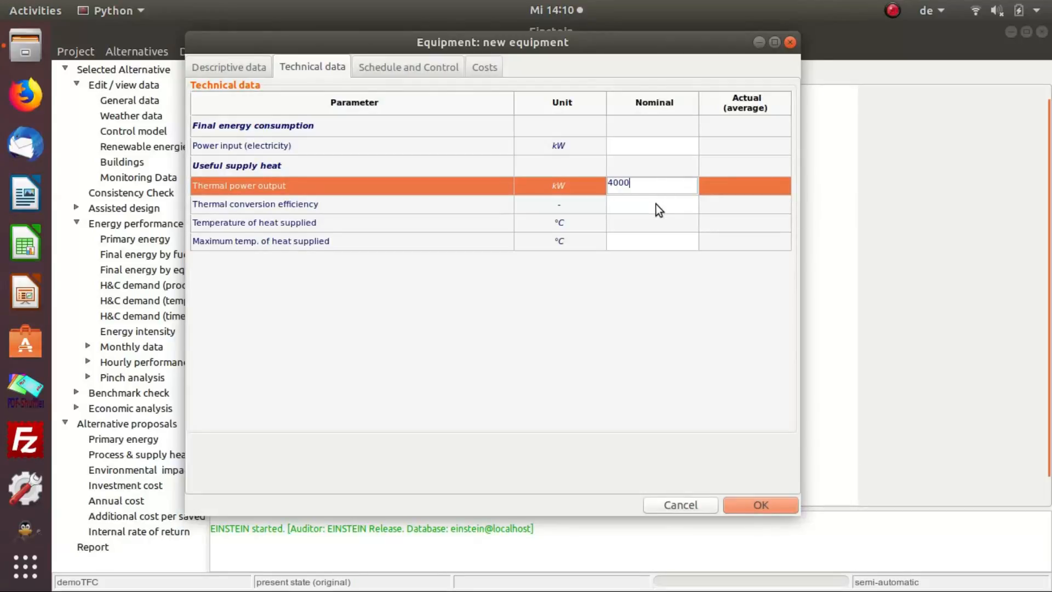
click(655, 205)
text(0.9)
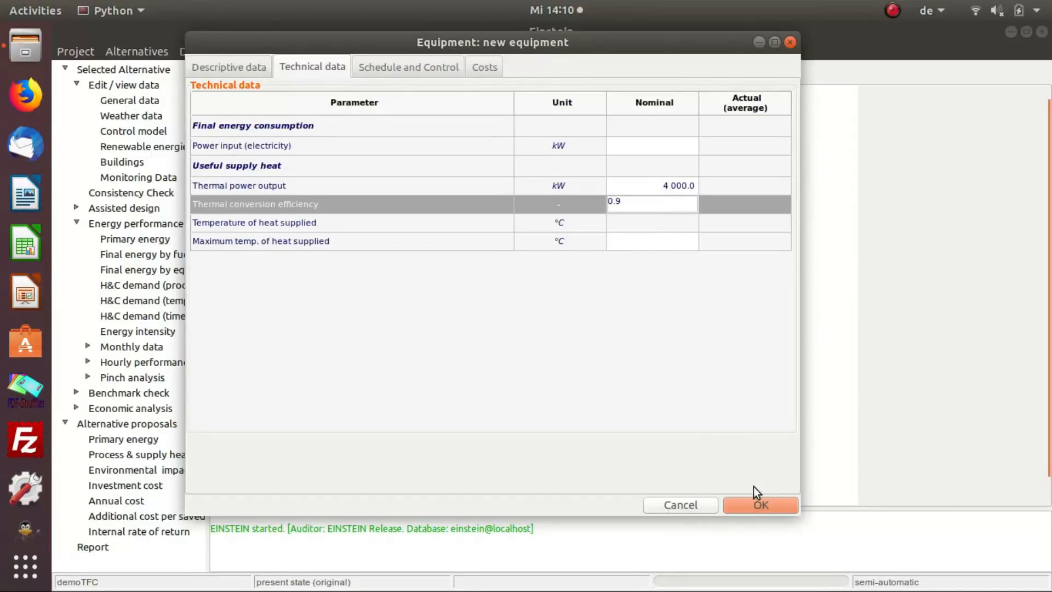
click(677, 237)
click(774, 508)
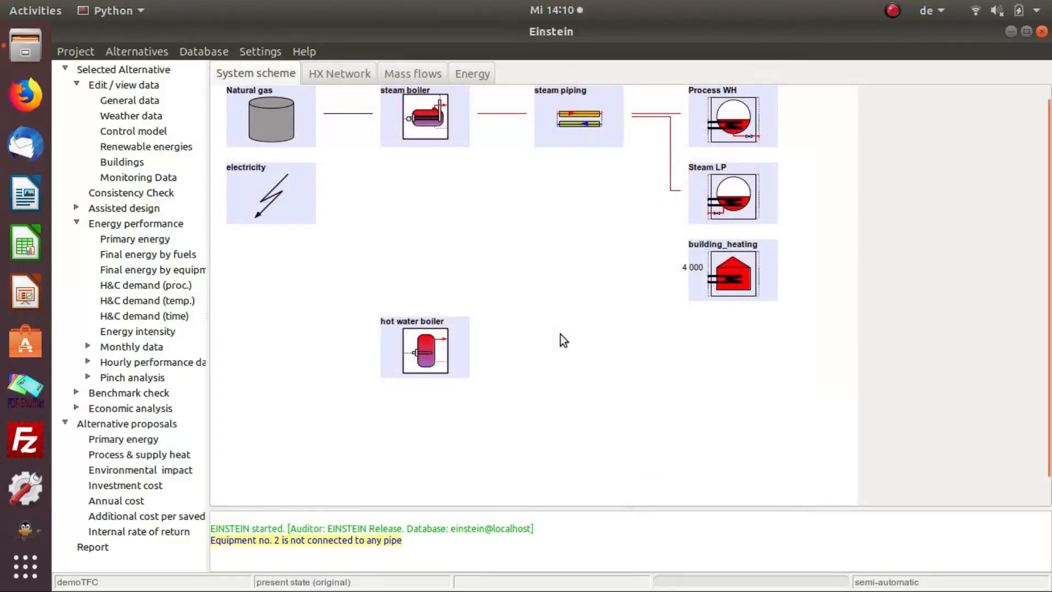
Connect Natural gas to the hot water boiler in the system scheme
scroll(1045, 319, up, 1)
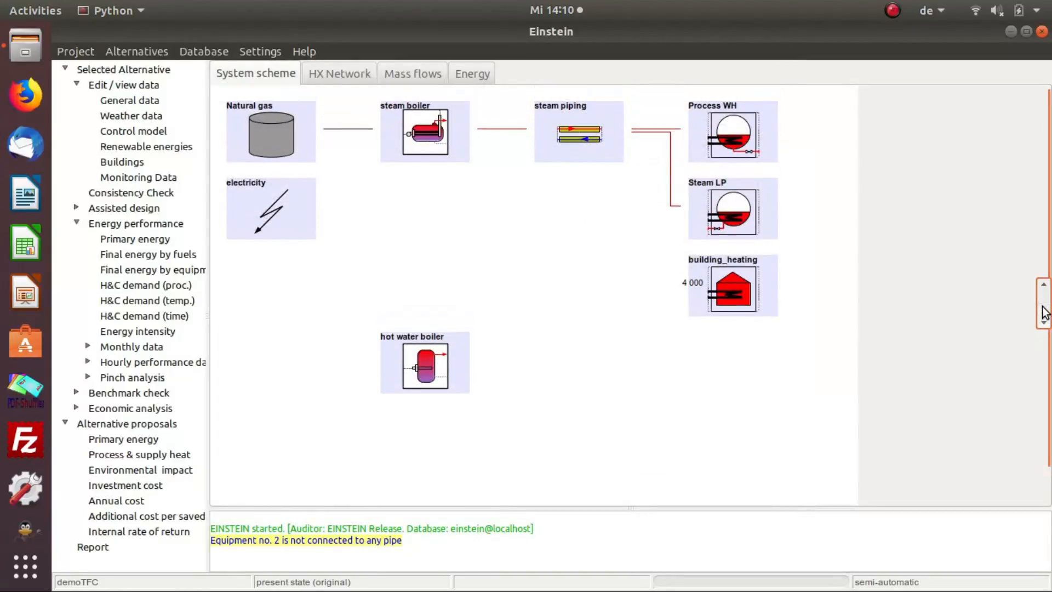
drag(309, 135, 386, 352)
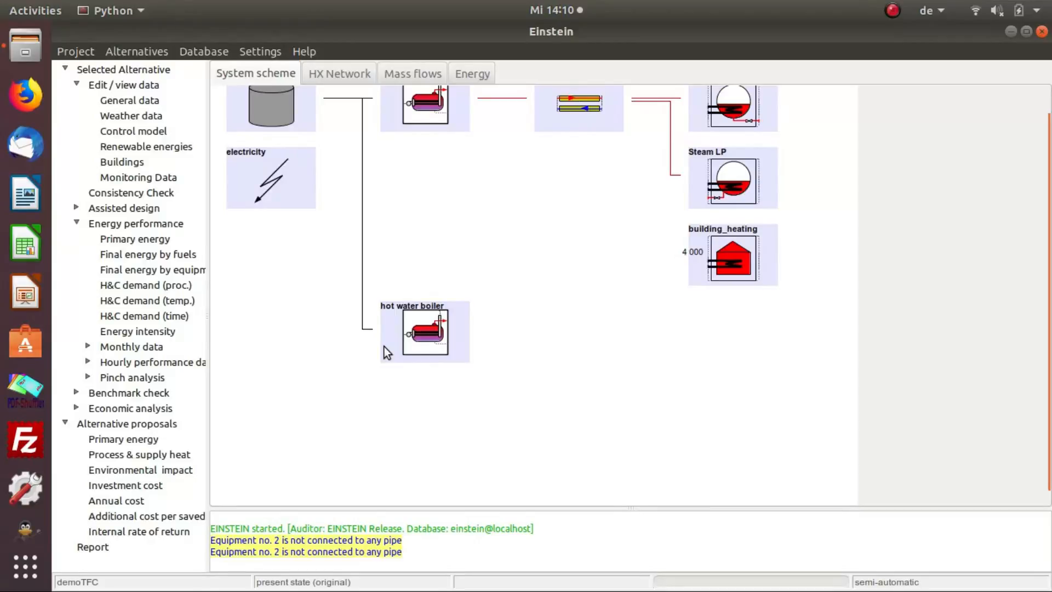
Add a new pipe/duct named hot water piping with Water as its distribution medium
right_click(578, 369)
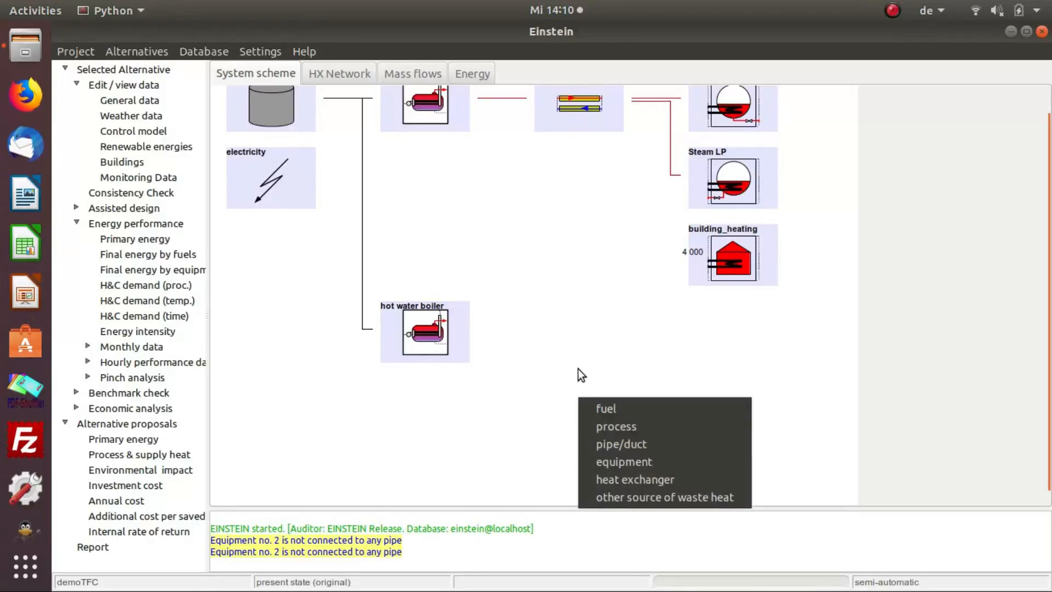
click(648, 445)
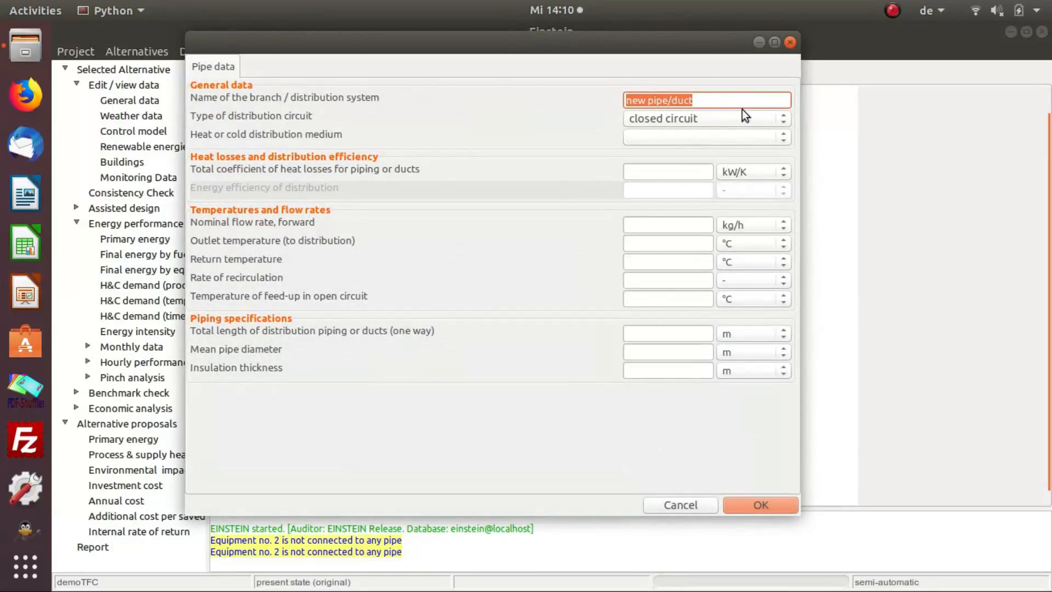
text(ho)
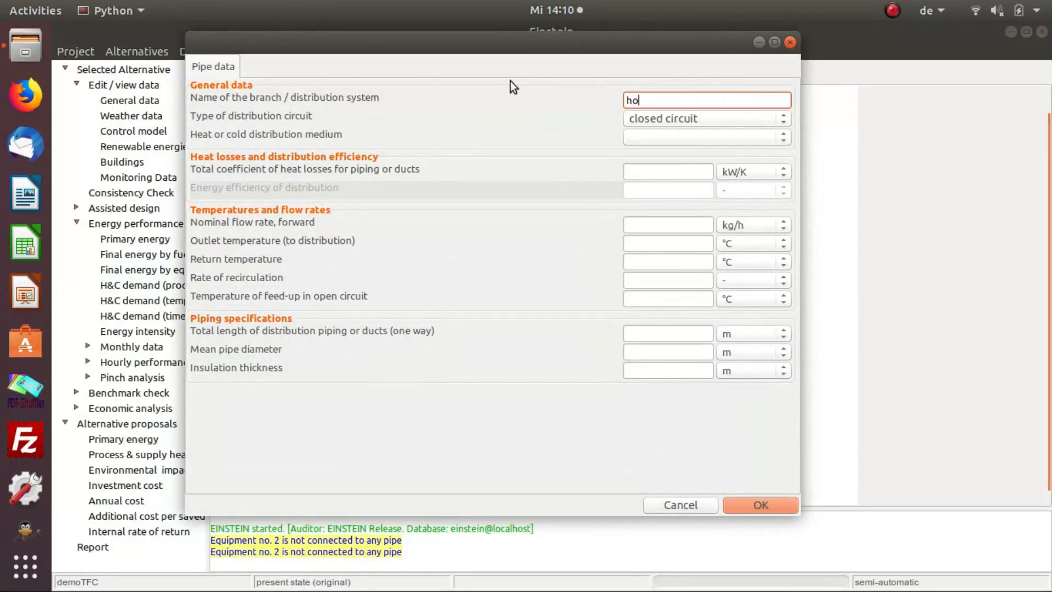
text(t water piping)
click(782, 138)
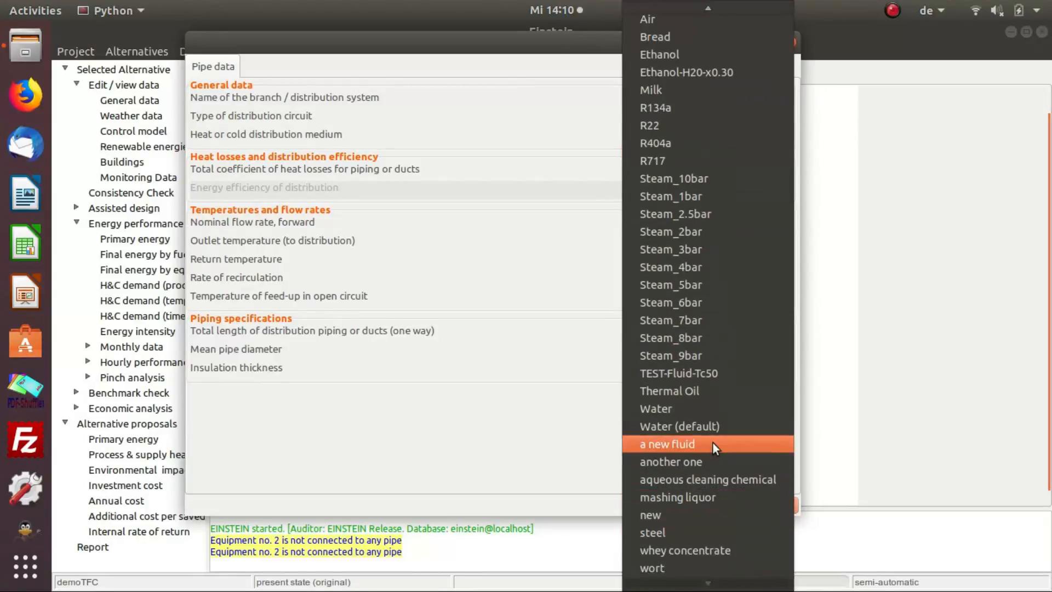
click(709, 409)
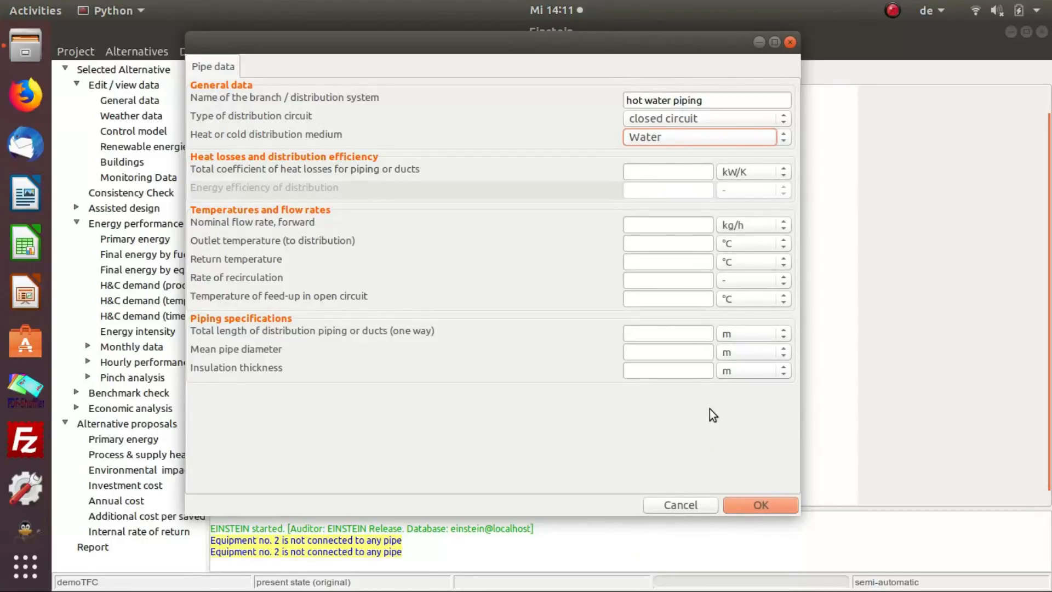
Set the hot water piping's outlet temperature to 70 °C, return temperature to 50 °C and rate of recirculation to 1
click(690, 244)
text(70)
click(688, 264)
text(50)
click(693, 282)
text(1)
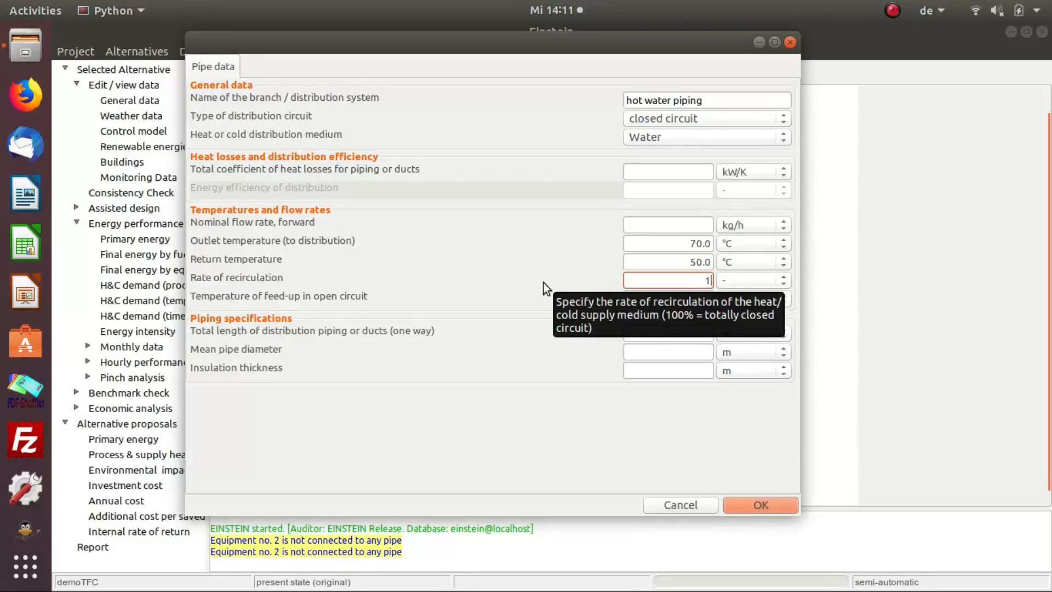
Open the hot water piping's total one-way length of distribution piping for editing
click(675, 334)
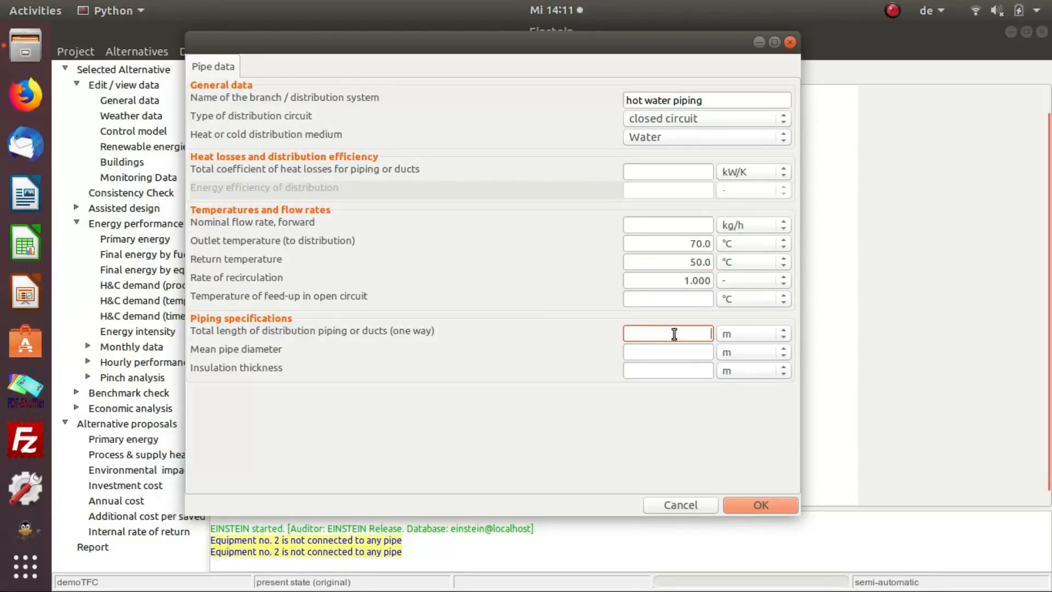